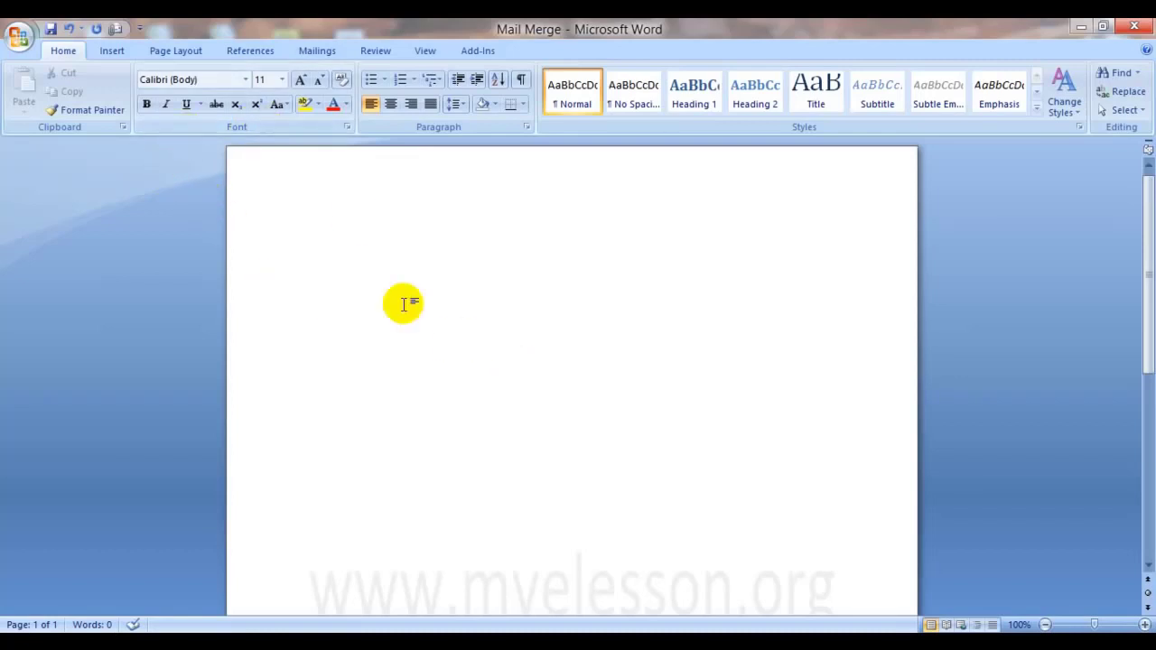
Step: Start a mail merge from the Mailings tab with Letters as the document type
left_click(317, 53)
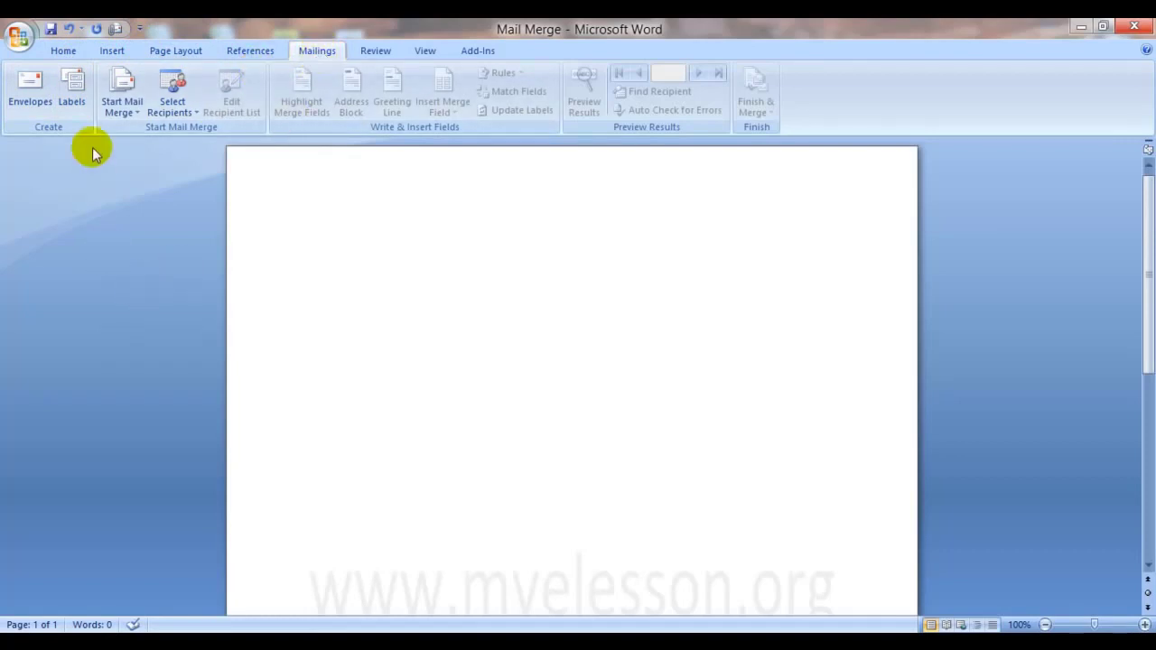
left_click(124, 106)
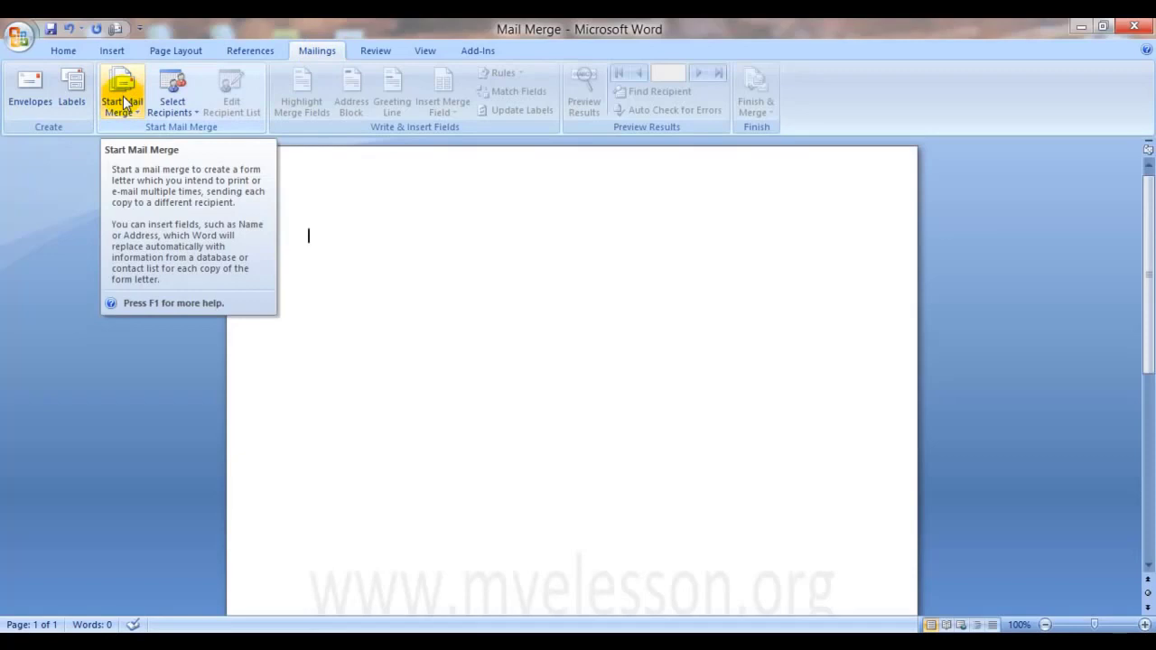
left_click(126, 105)
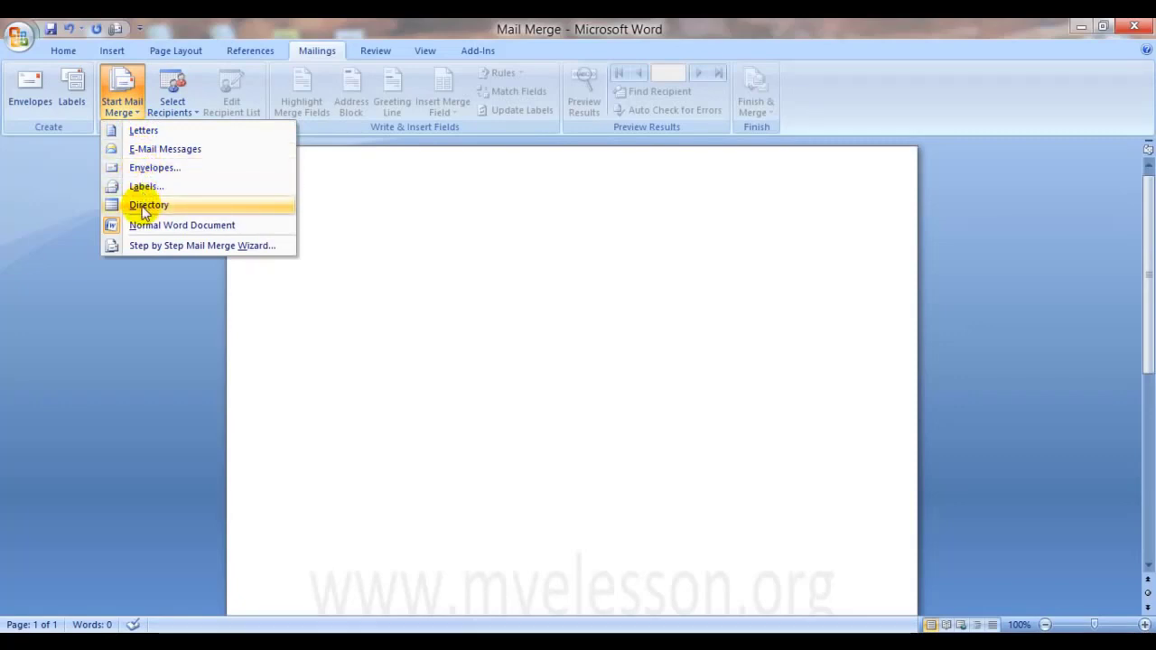
left_click(135, 129)
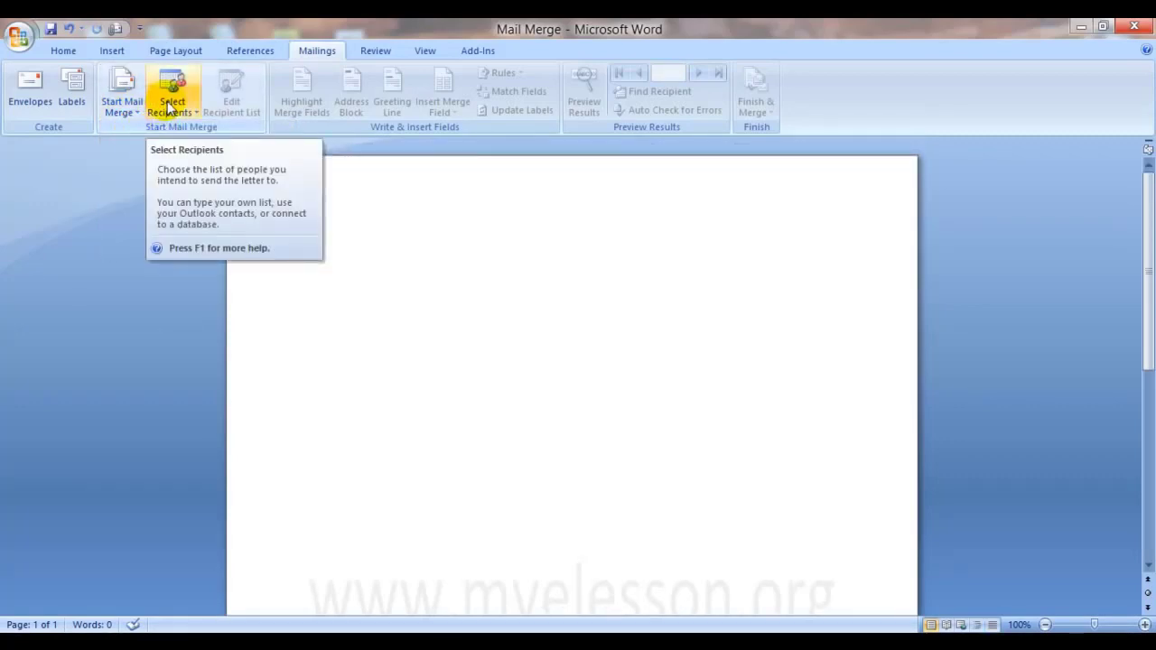
Step: Attach Sheet1$ of mail merge1.xls from Documents as the existing recipient list
left_click(168, 108)
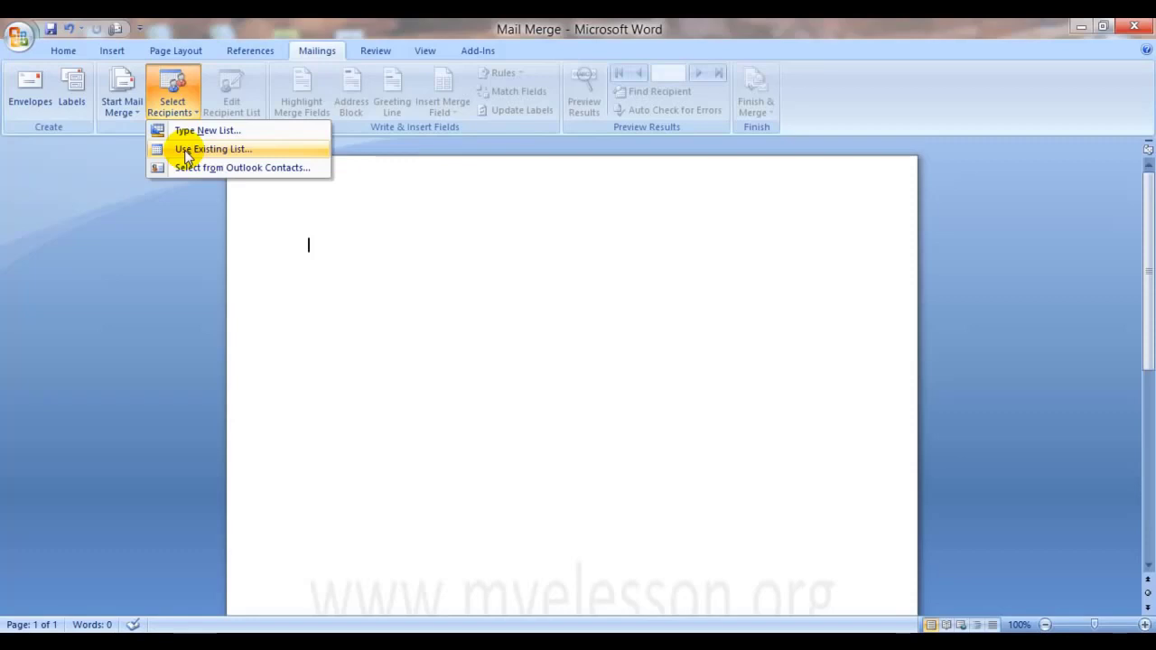
left_click(186, 151)
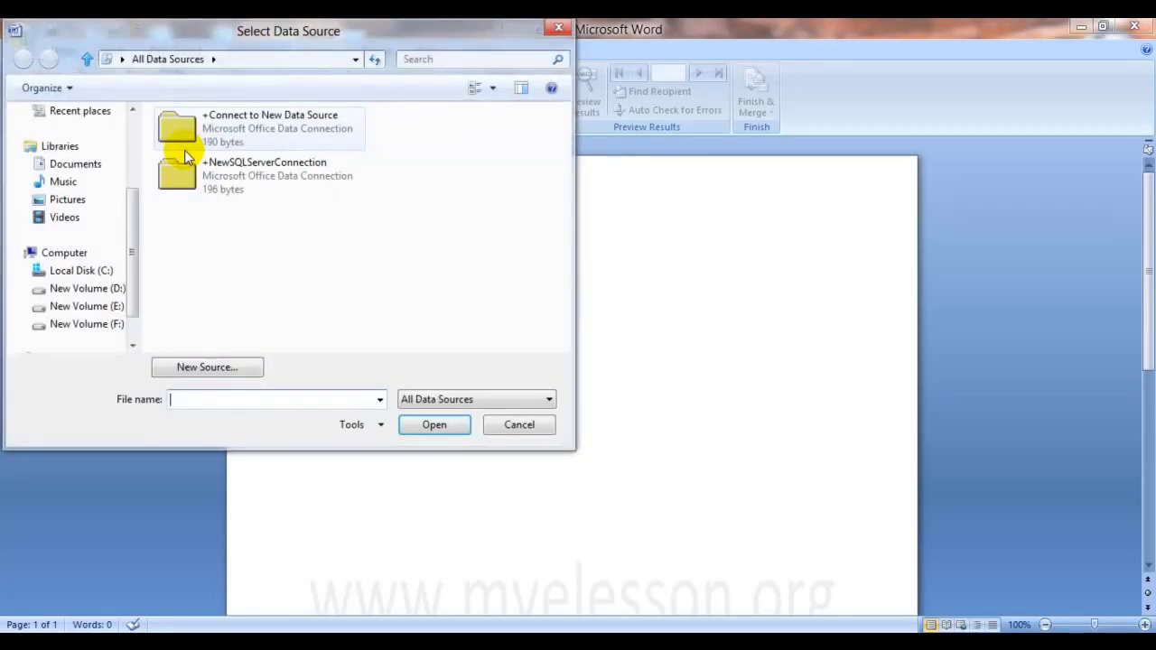
left_click(75, 167)
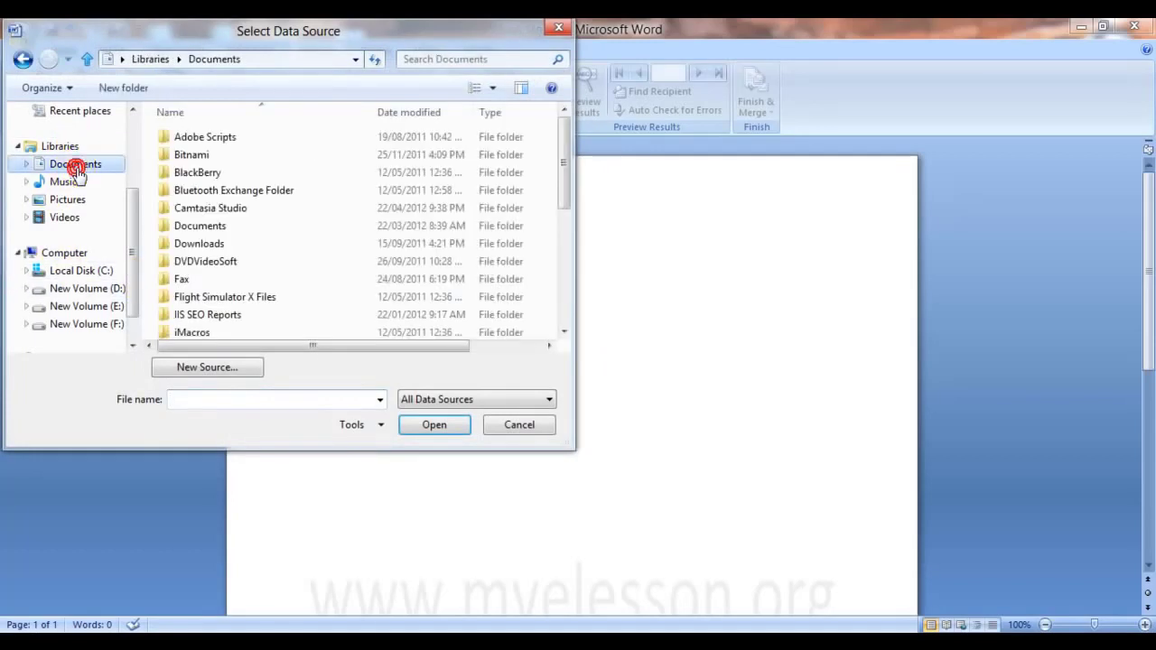
left_click(282, 403)
type("mail")
key("Down")
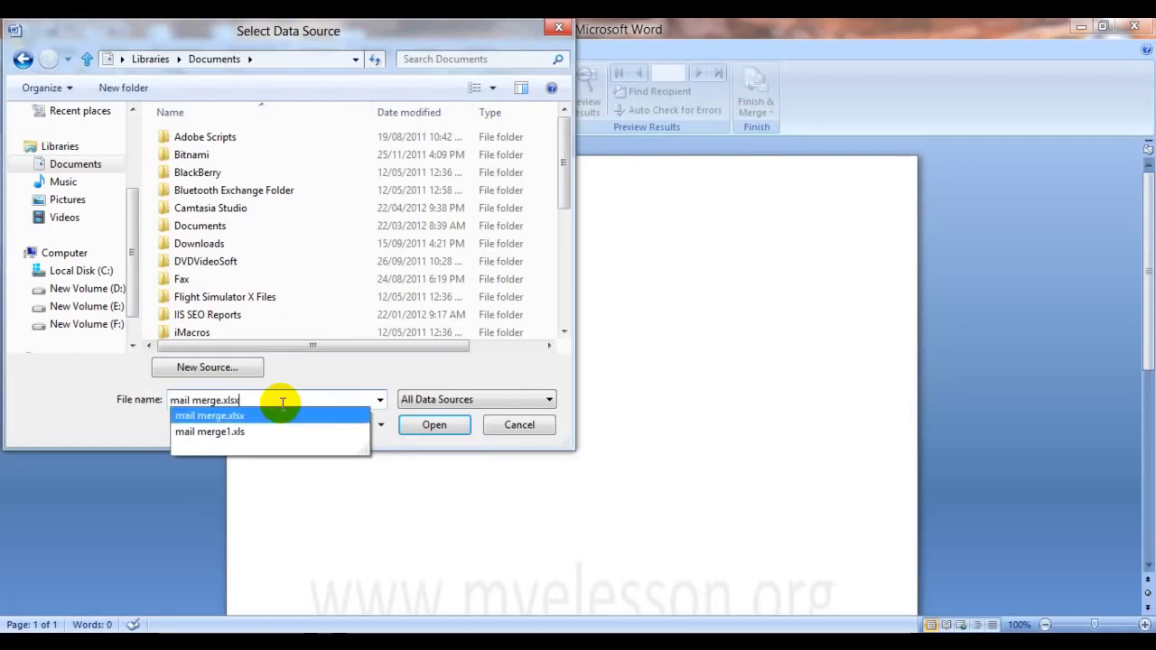
key("Down")
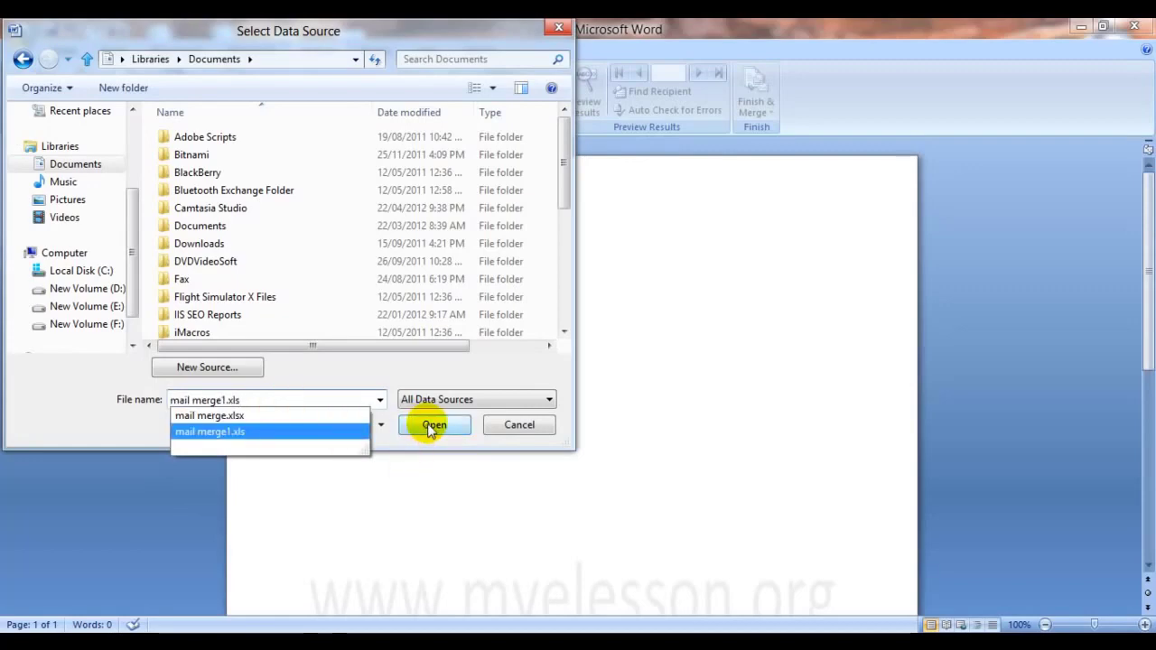
left_click(430, 426)
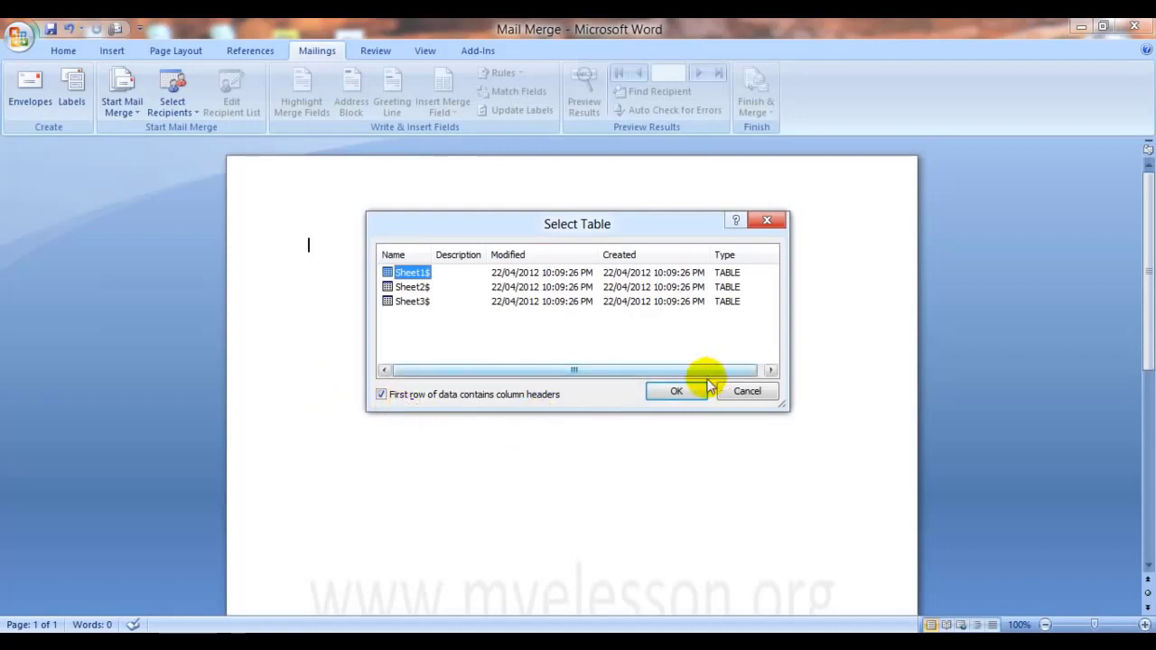
left_click(674, 391)
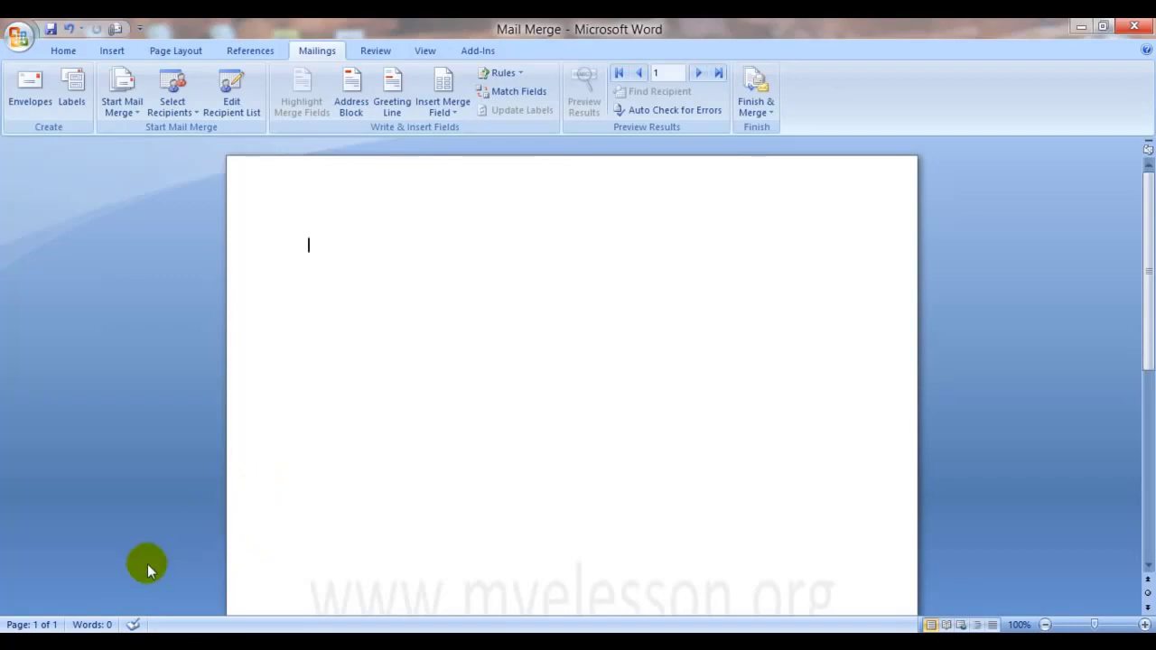
Step: Open mail merge1 read-only in Excel and autofit columns C–E to their name headings
right_click(250, 640)
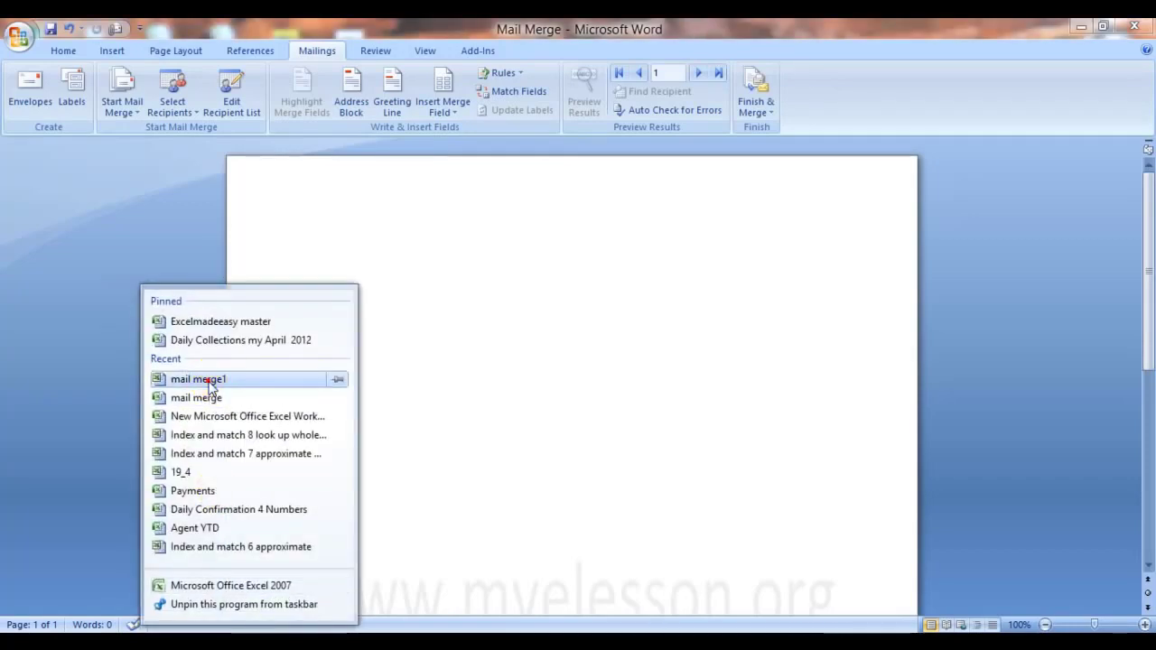
left_click(208, 379)
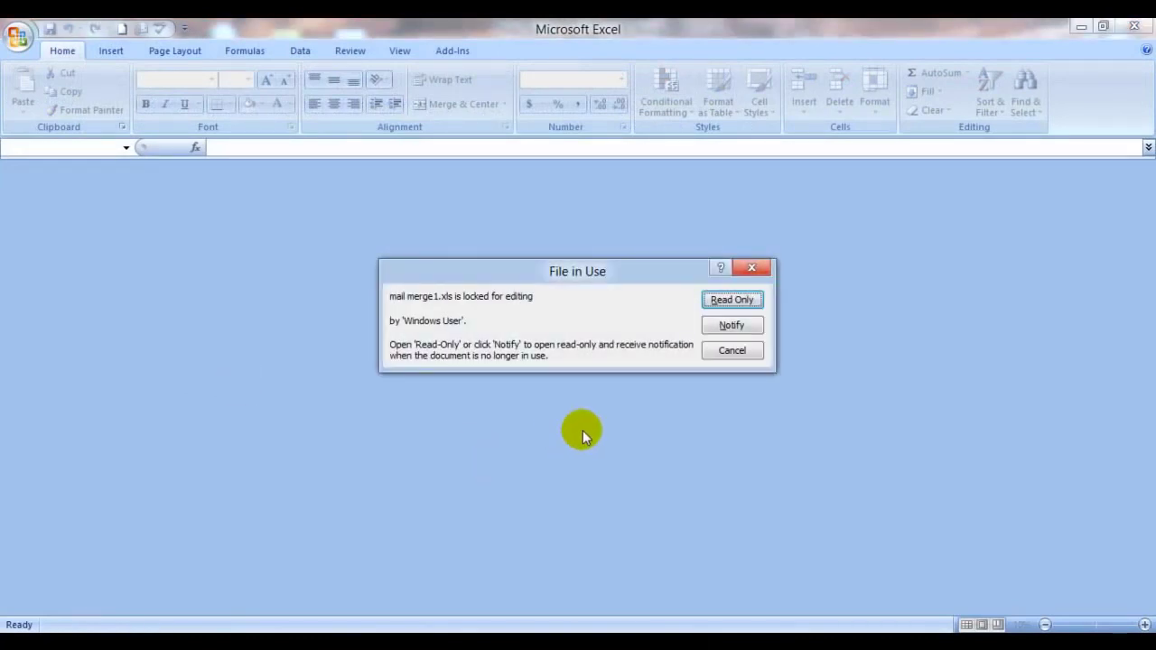
left_click(724, 298)
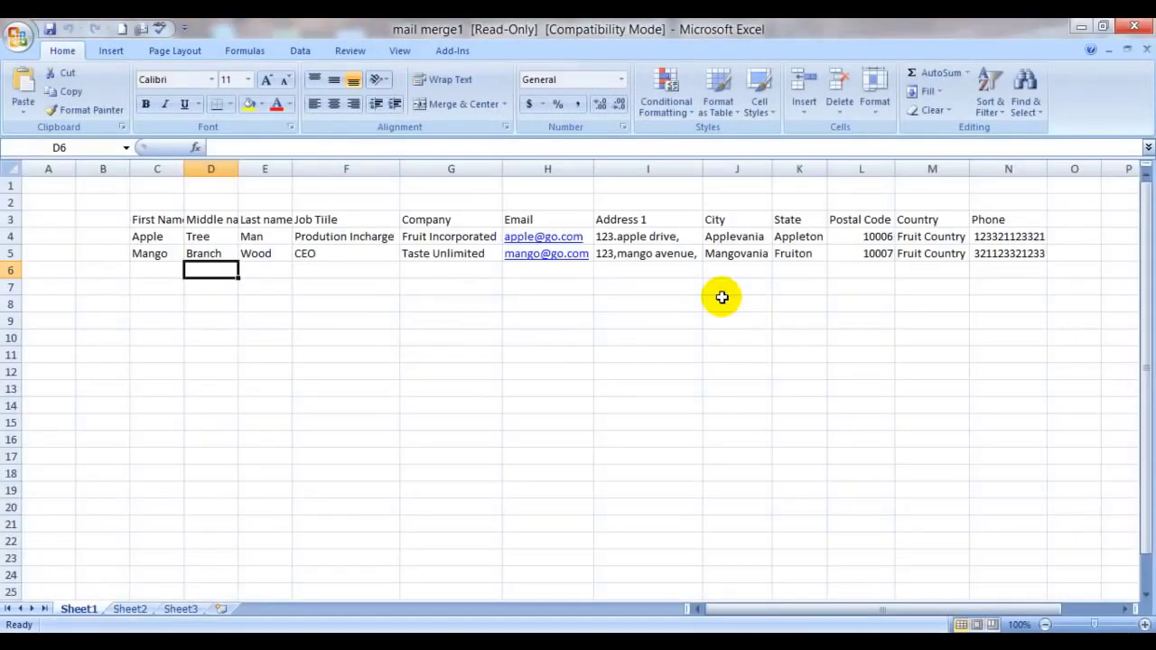
left_click(548, 369)
double_click(184, 169)
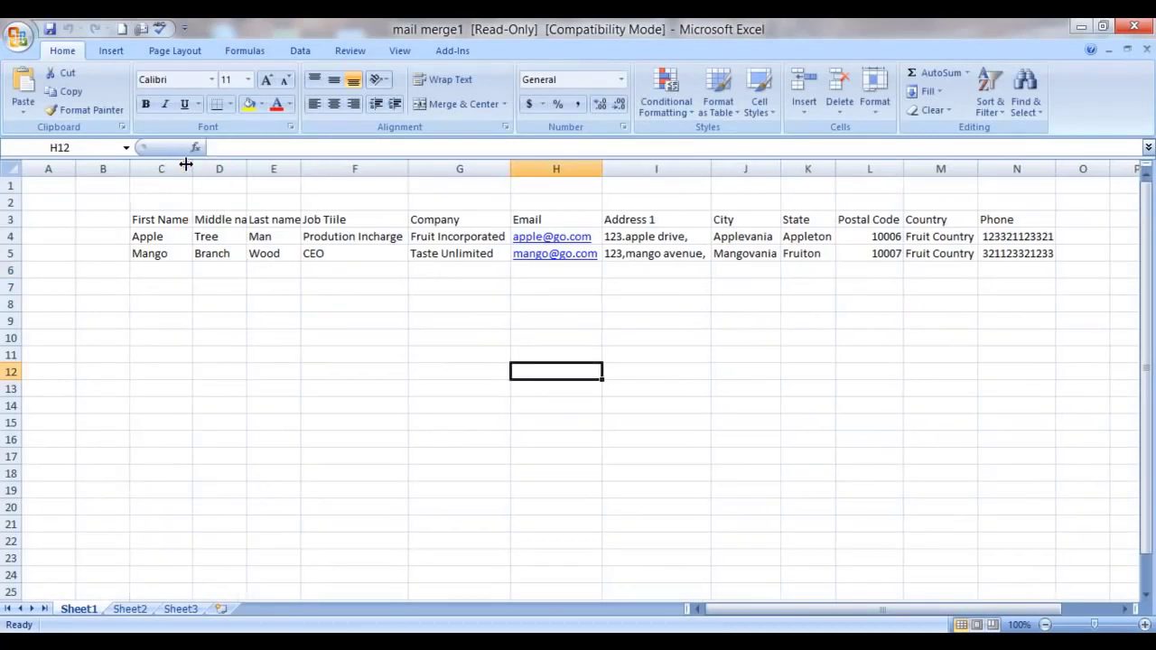
left_click(168, 220)
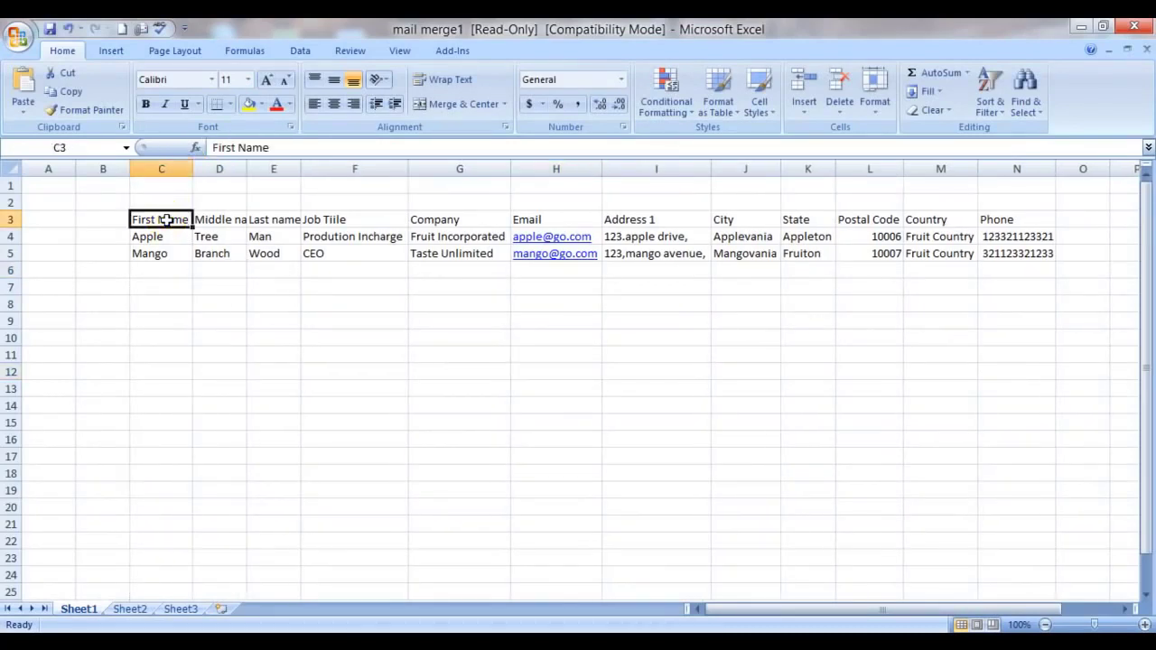
left_click_drag(248, 166, 248, 158)
double_click(248, 160)
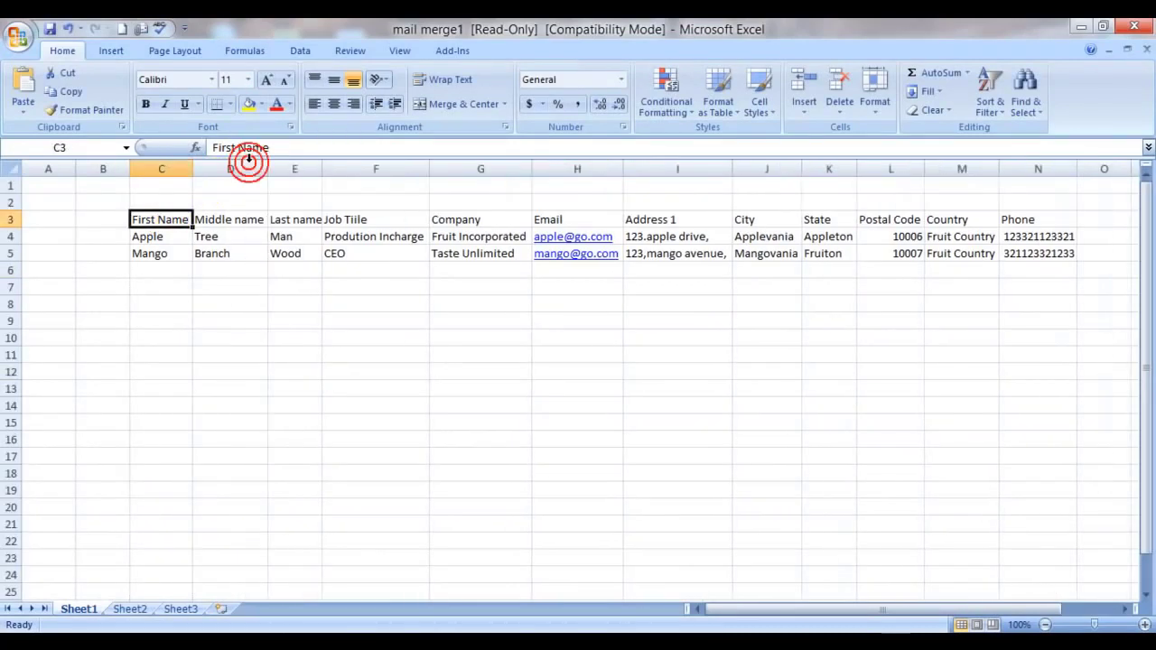
double_click(322, 166)
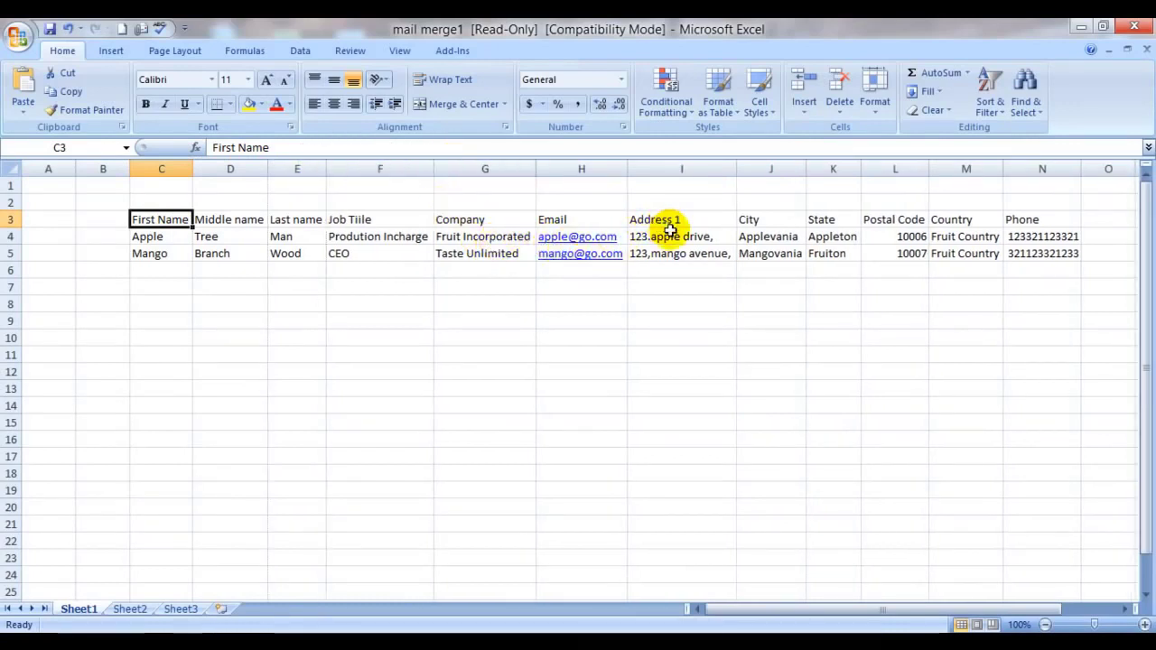
Step: Review the recipients' address, city, state, postal code, country and phone, then close Excel without saving
left_click(755, 235)
left_click(822, 236)
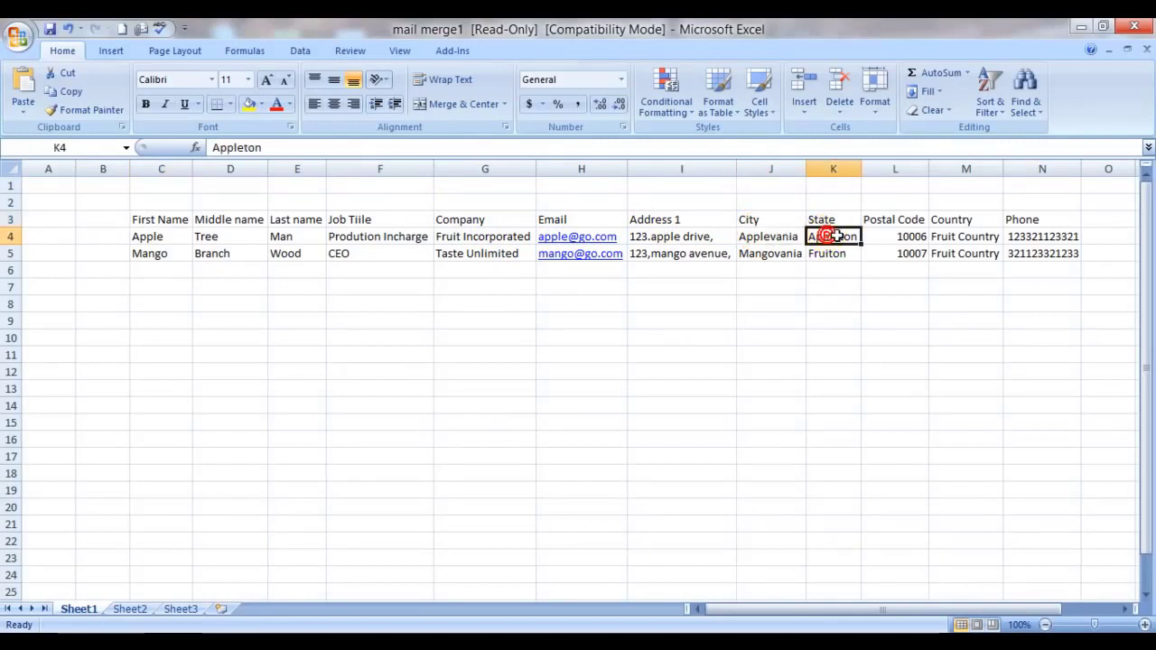
left_click(894, 237)
left_click(966, 236)
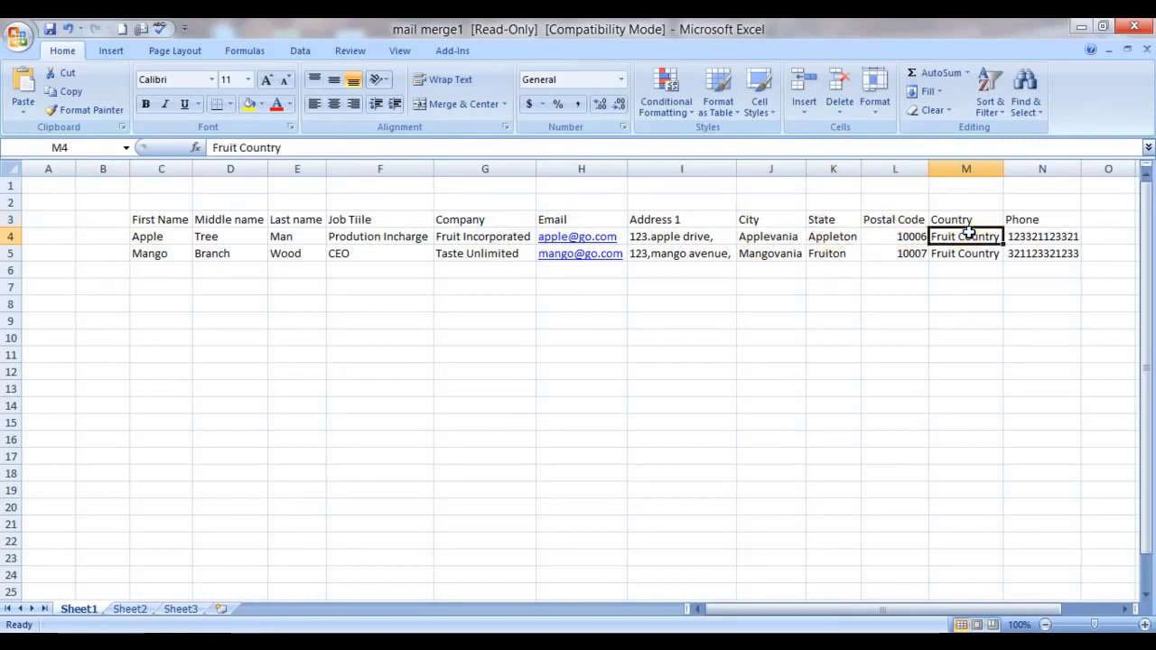
left_click(1018, 234)
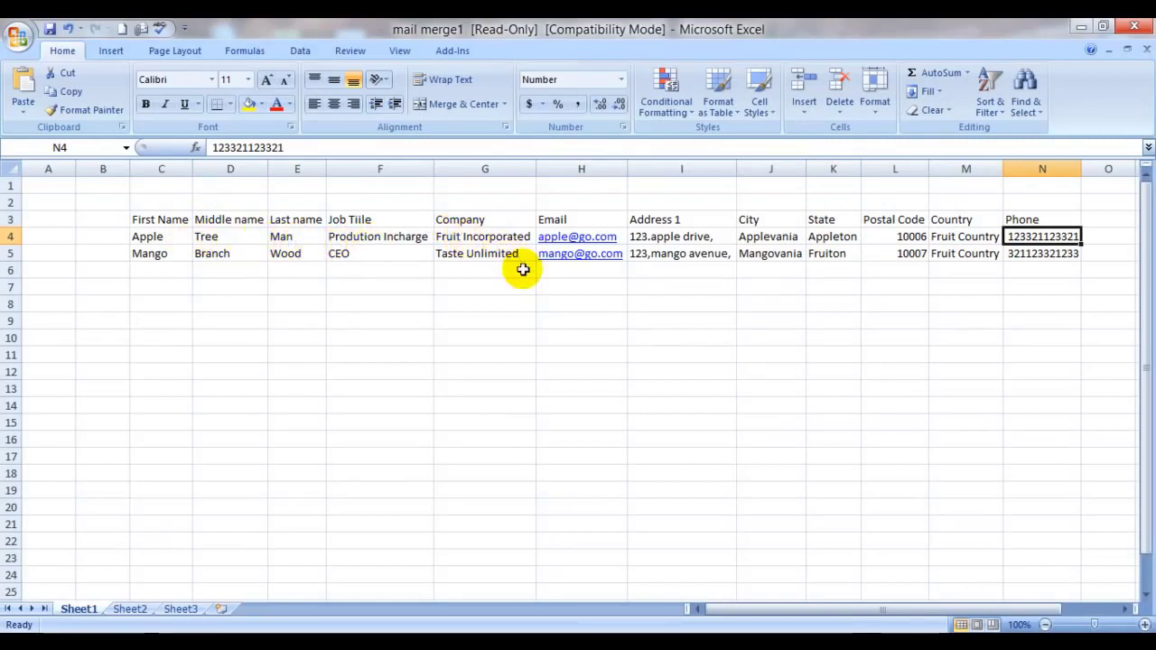
left_click(668, 236)
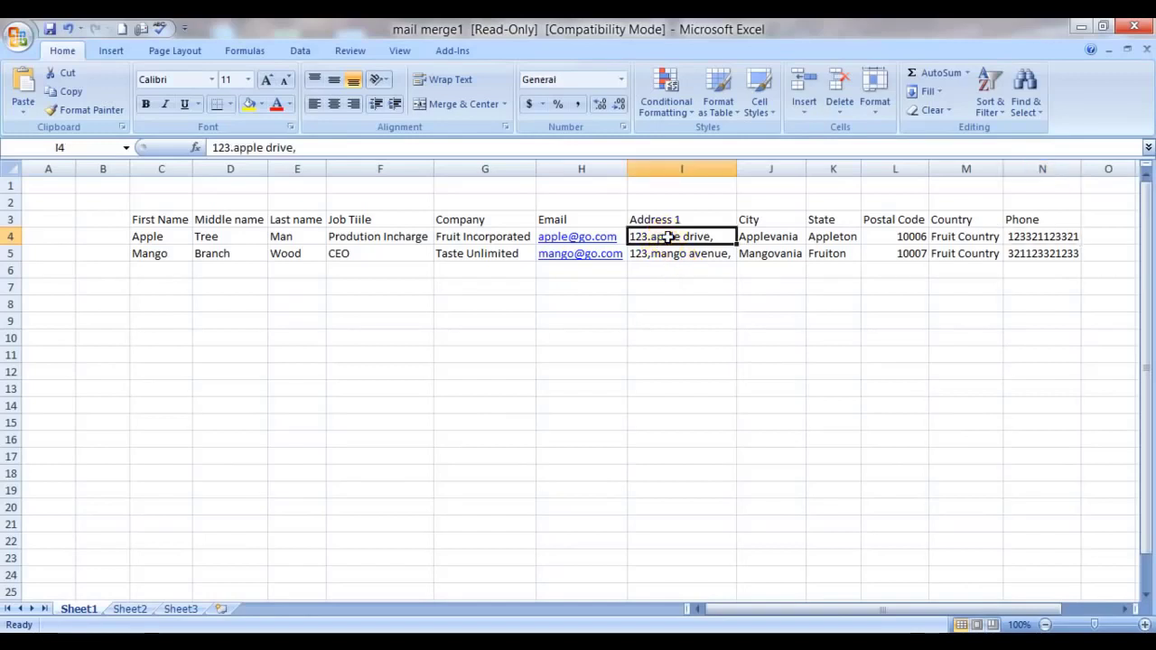
left_click(768, 239)
left_click(824, 238)
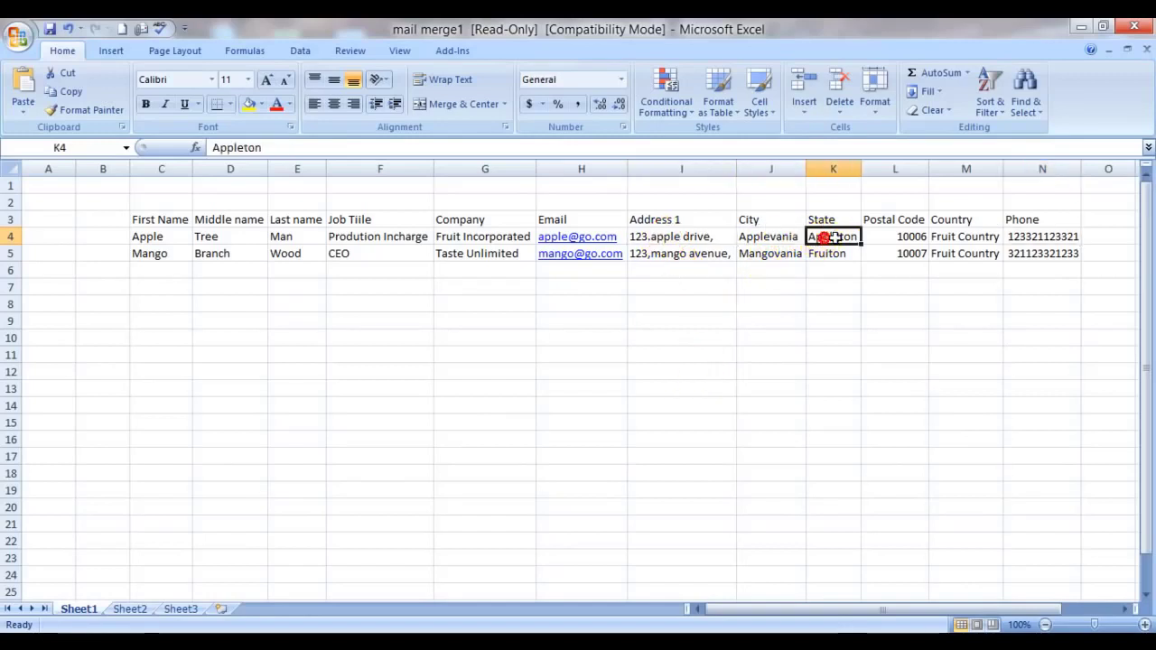
left_click(1135, 25)
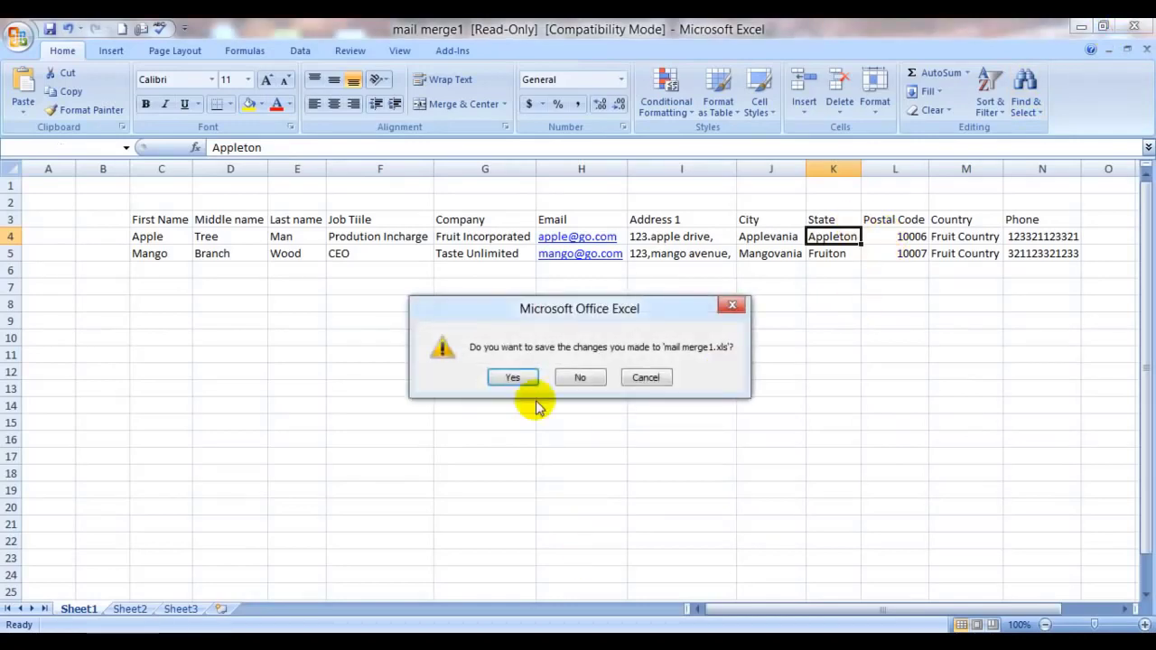
left_click(578, 377)
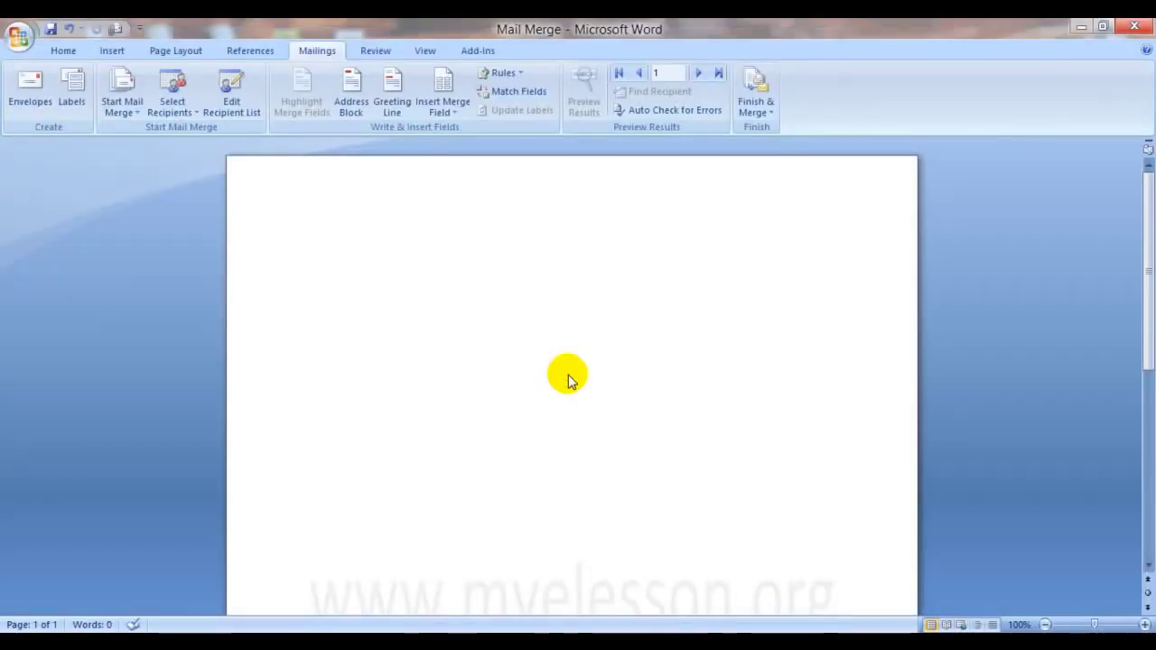
Step: Reattach mail merge1.xls from Documents, accepting Sheet1$ as the recipient table
left_click(173, 90)
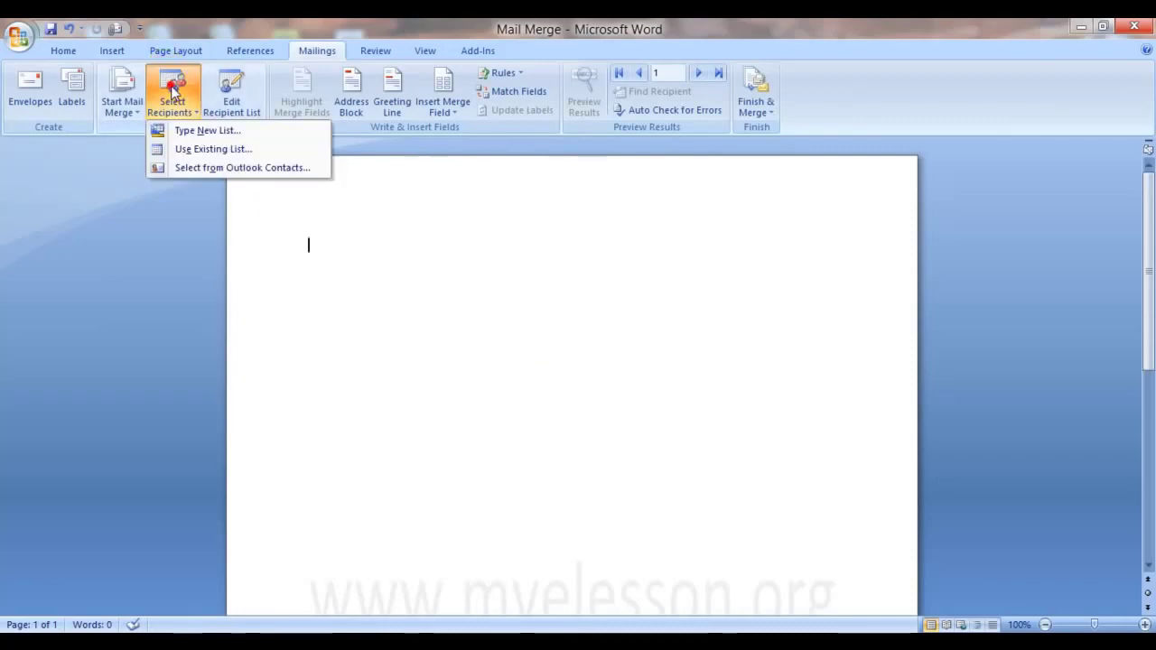
left_click(186, 152)
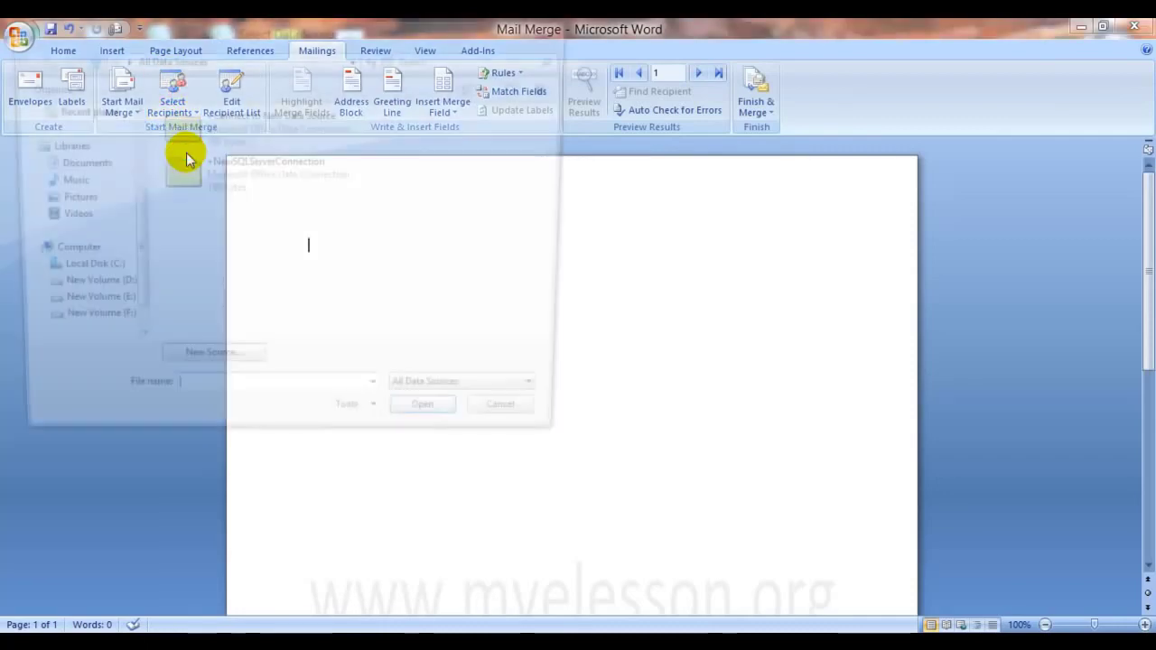
left_click(76, 165)
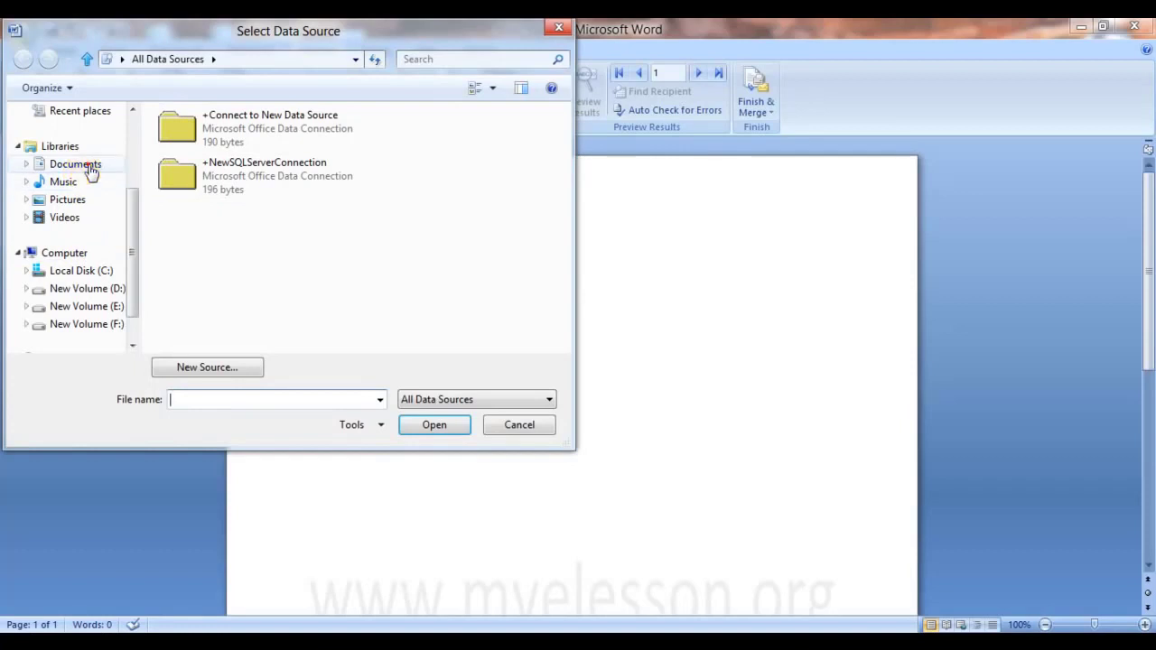
left_click(198, 401)
type("m")
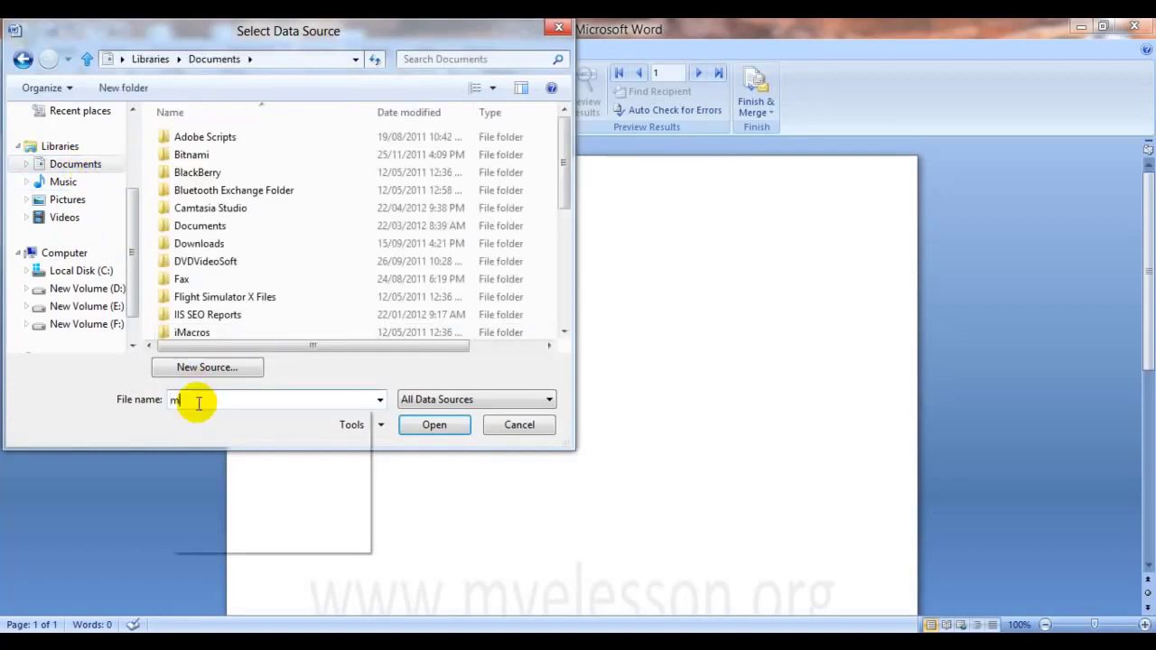
left_click(260, 434)
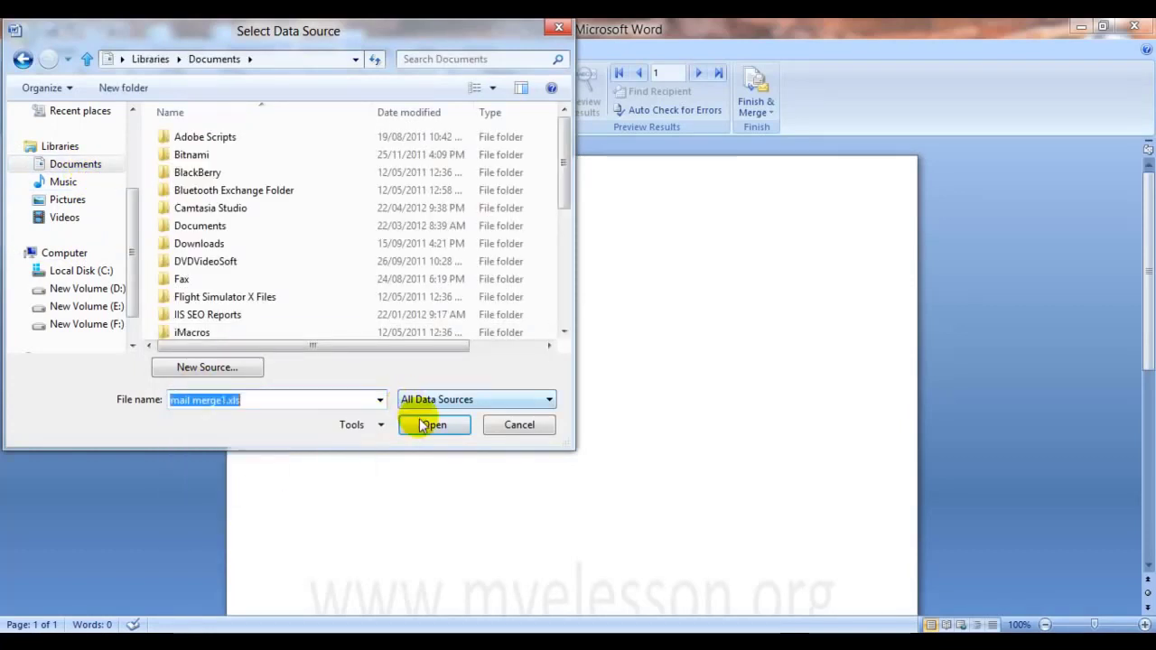
left_click(423, 427)
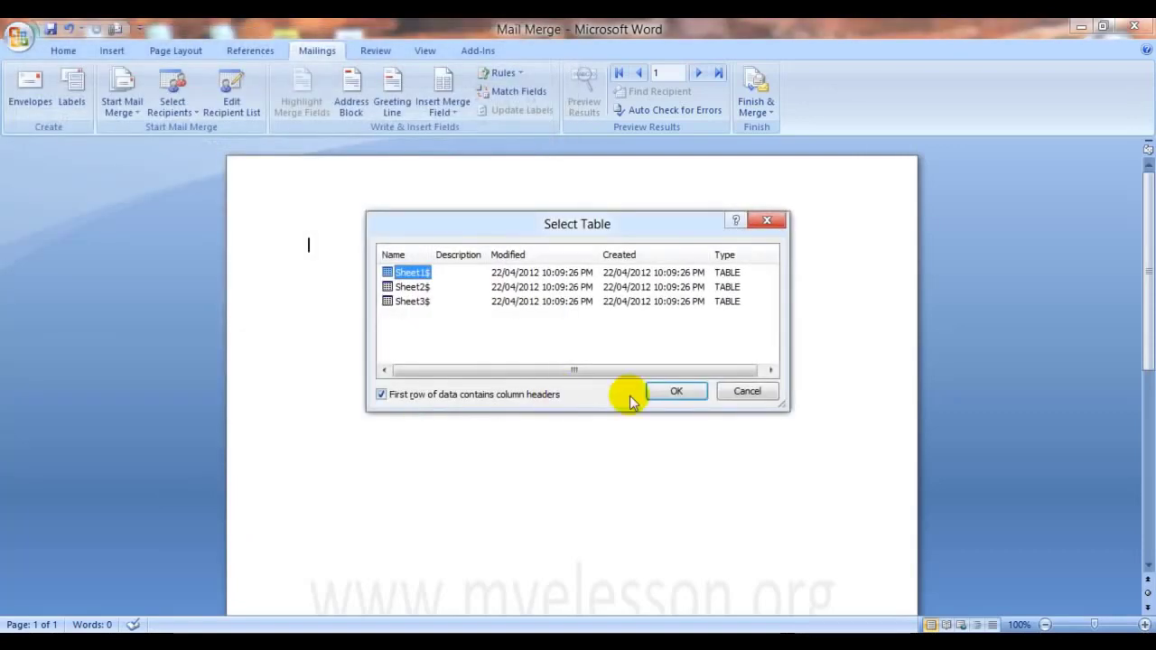
left_click(676, 391)
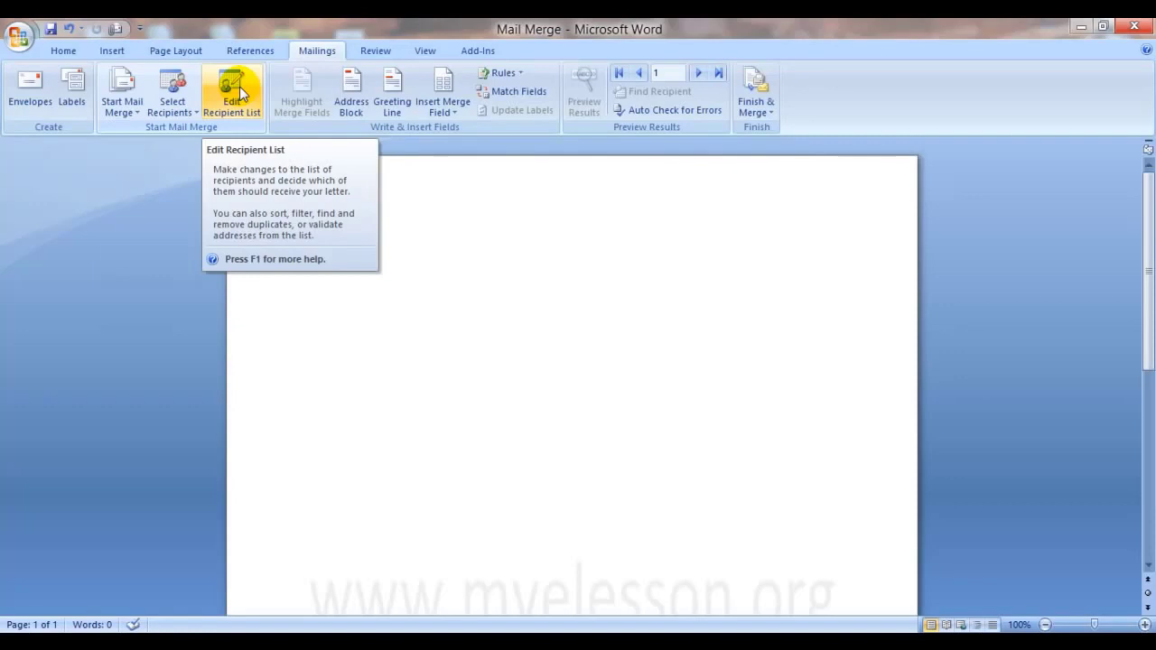
left_click(239, 86)
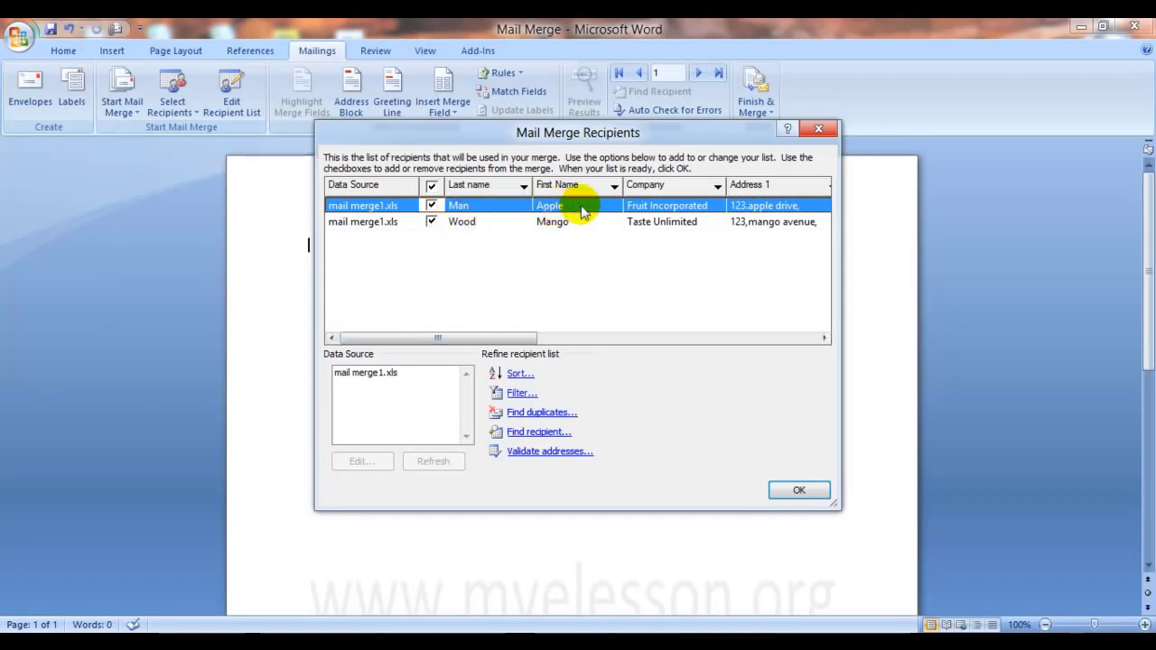
left_click_drag(494, 344, 800, 339)
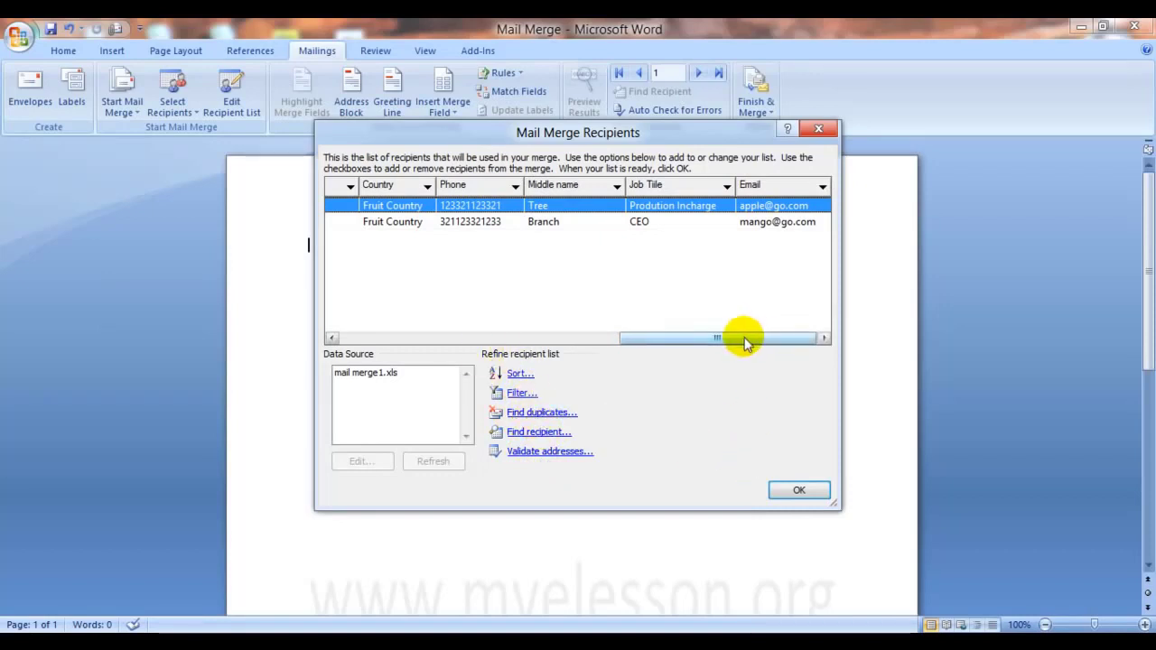
left_click(579, 339)
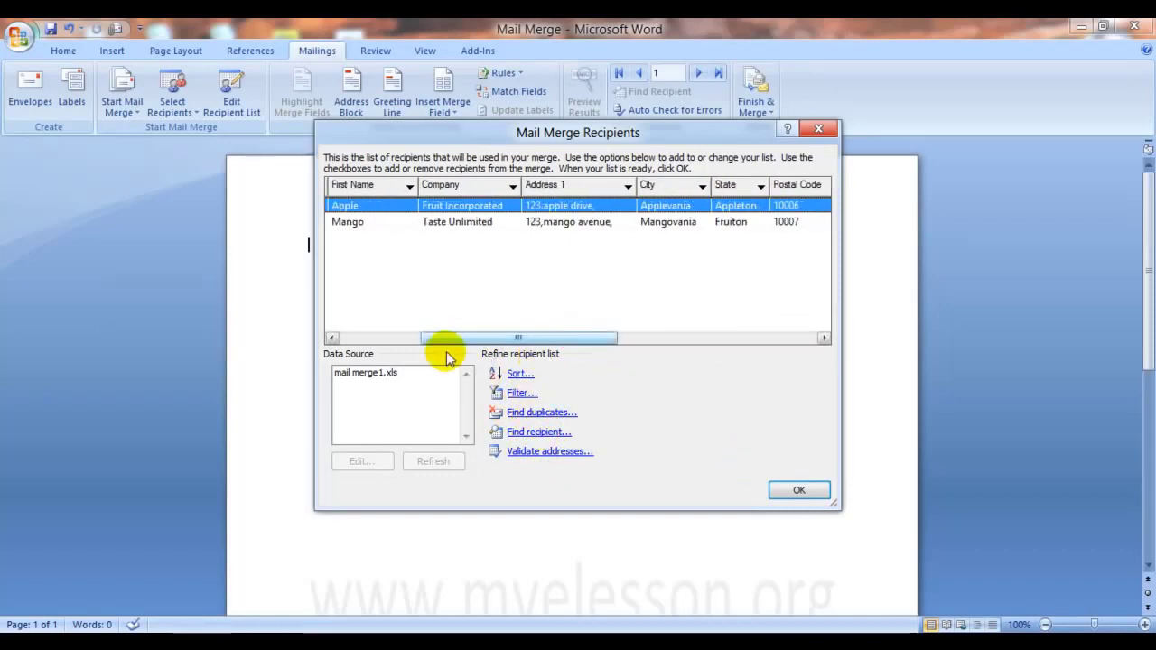
mouse_move(464, 336)
left_mouse_down()
mouse_move(403, 340)
mouse_move(400, 329)
left_mouse_up()
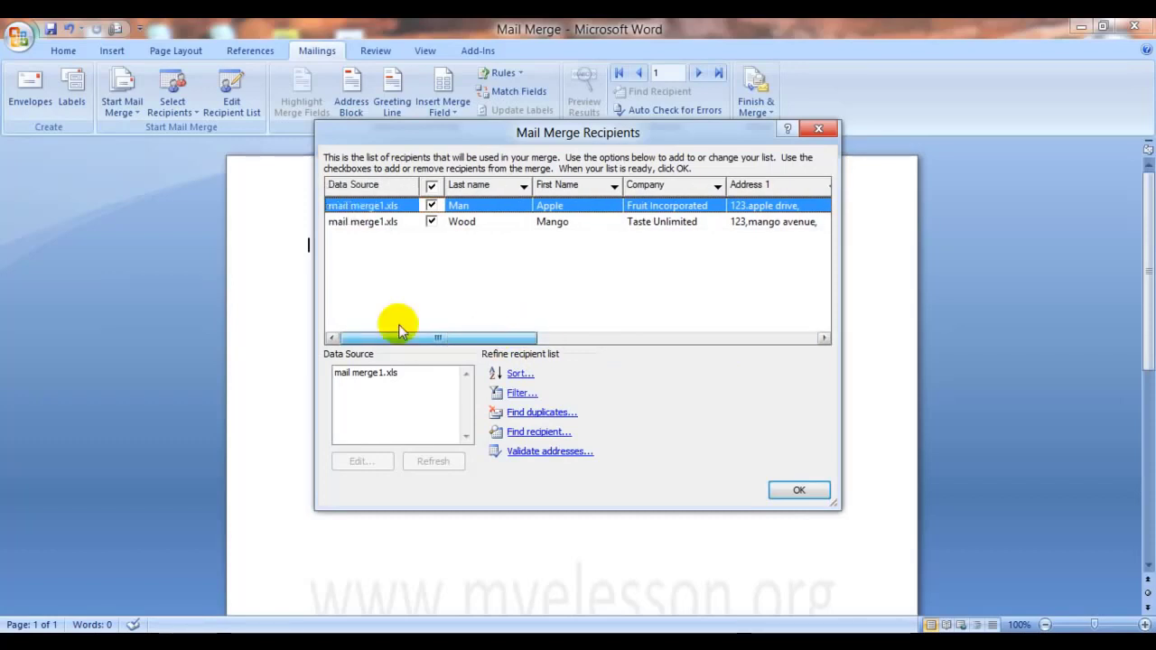
left_click(431, 221)
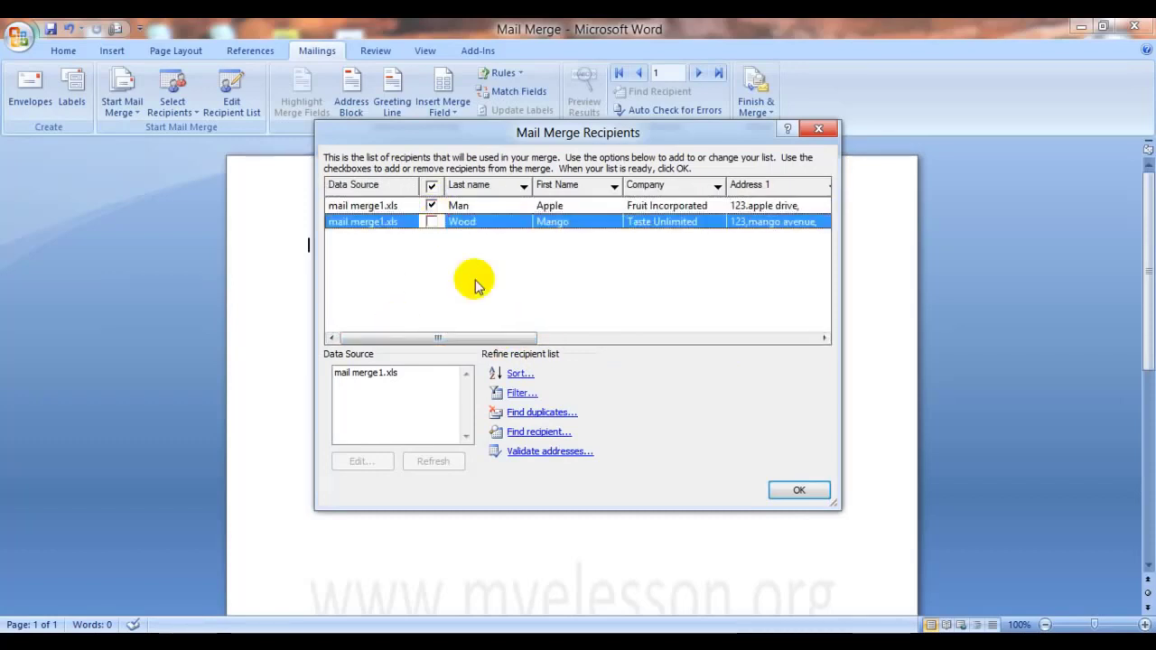
left_click(432, 222)
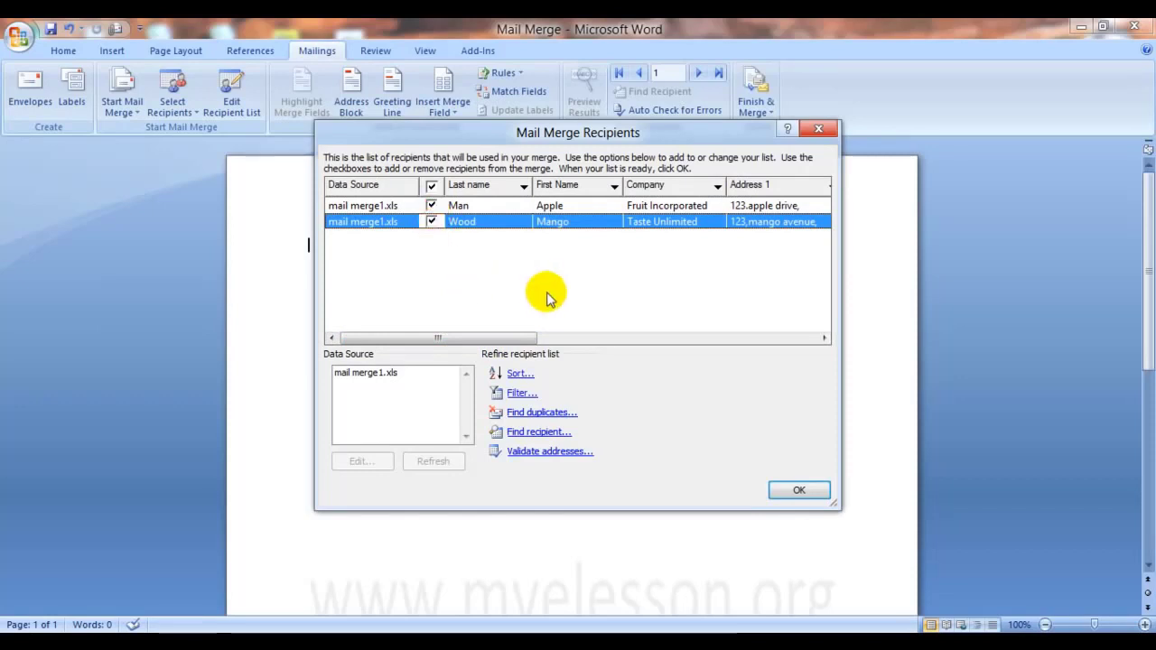
left_click(800, 490)
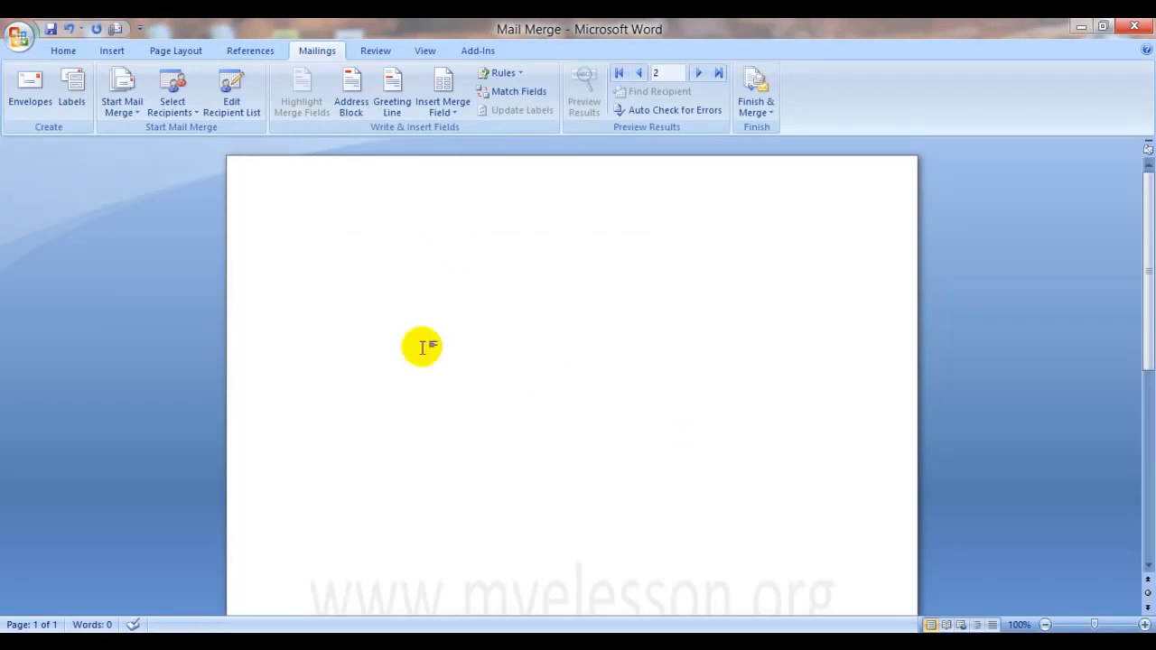
Step: Open Address Block and choose the Mr. Josh Q. Randall Jr. recipient name format
left_click(338, 218)
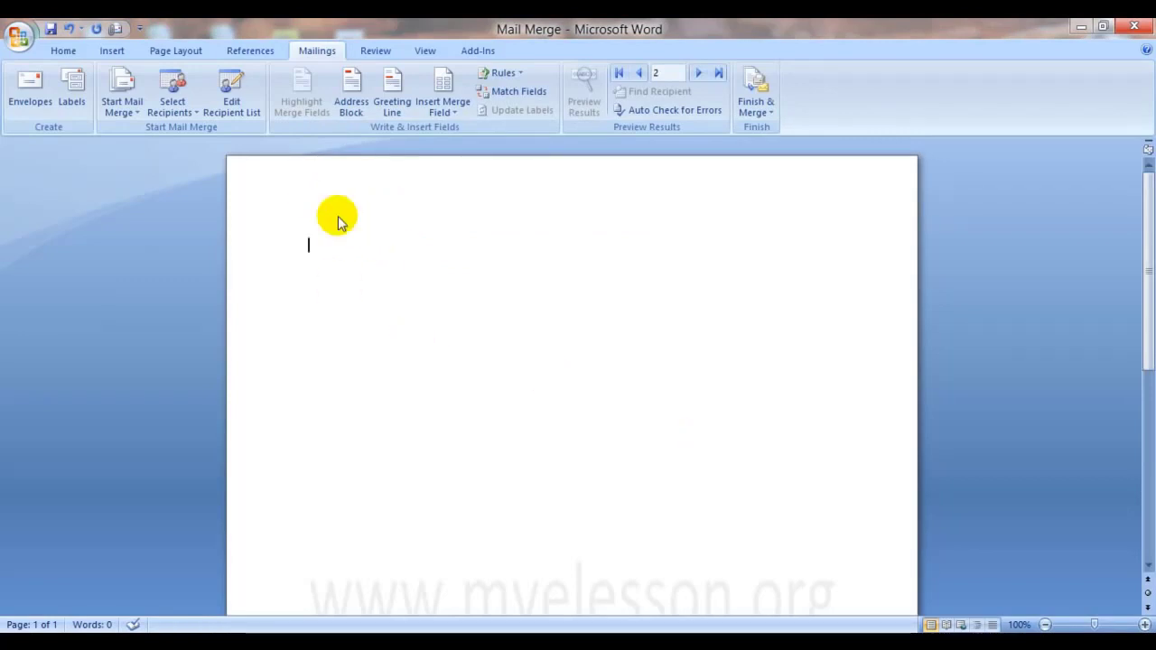
left_click(355, 87)
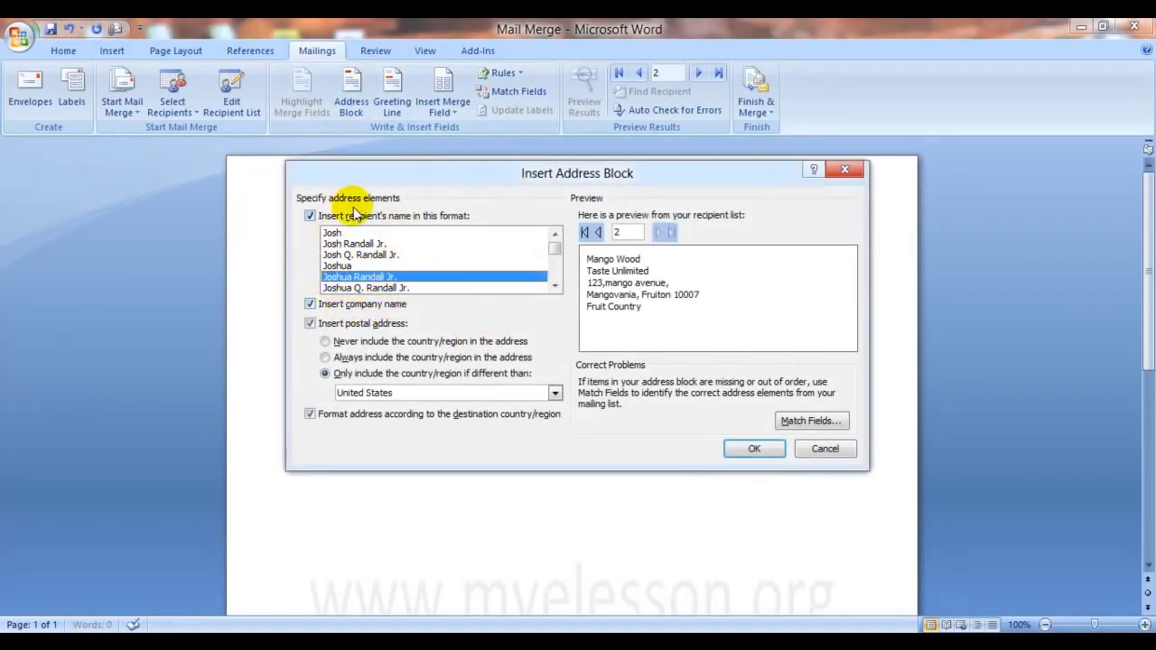
left_click(555, 248)
left_click(431, 233)
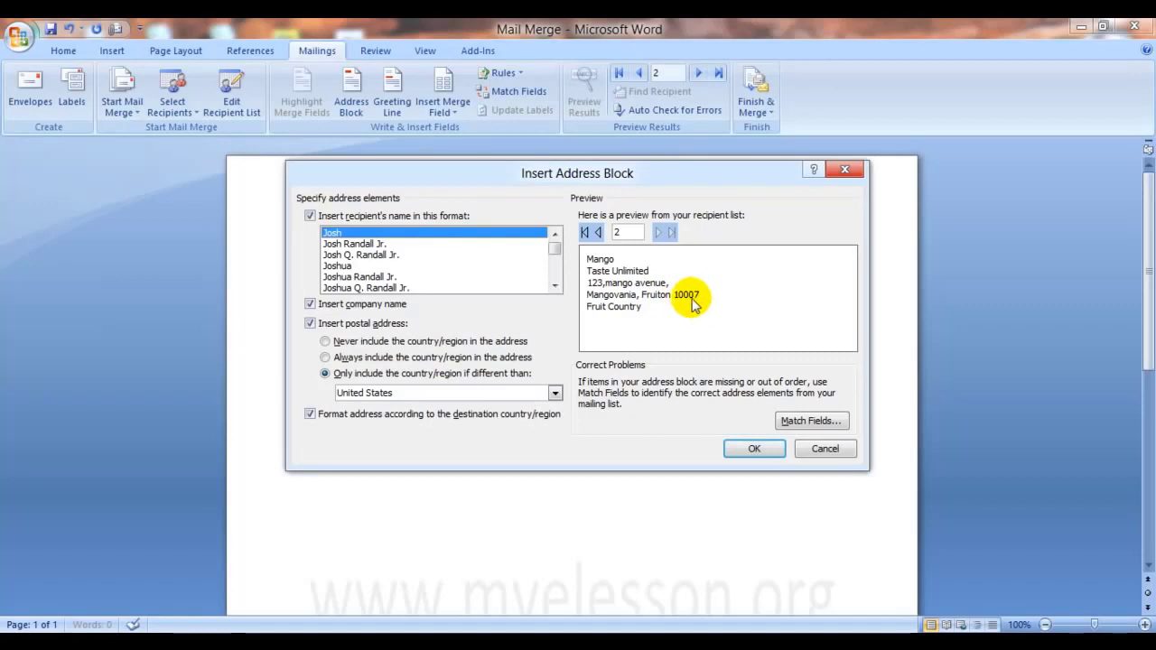
left_click(358, 245)
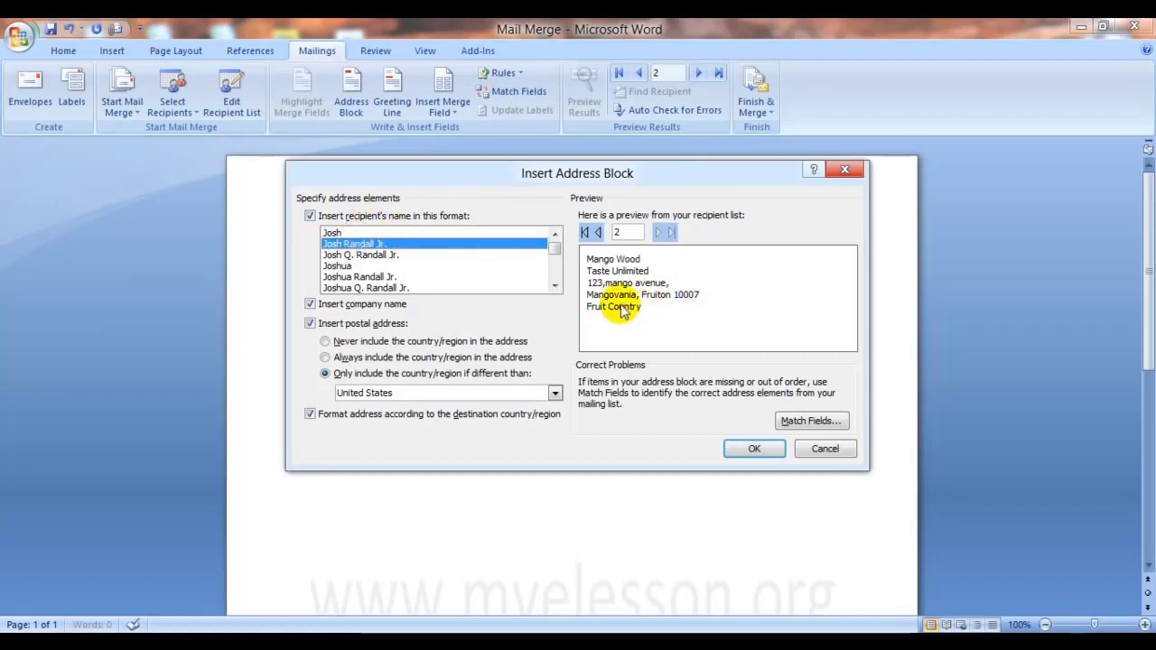
left_click(486, 258)
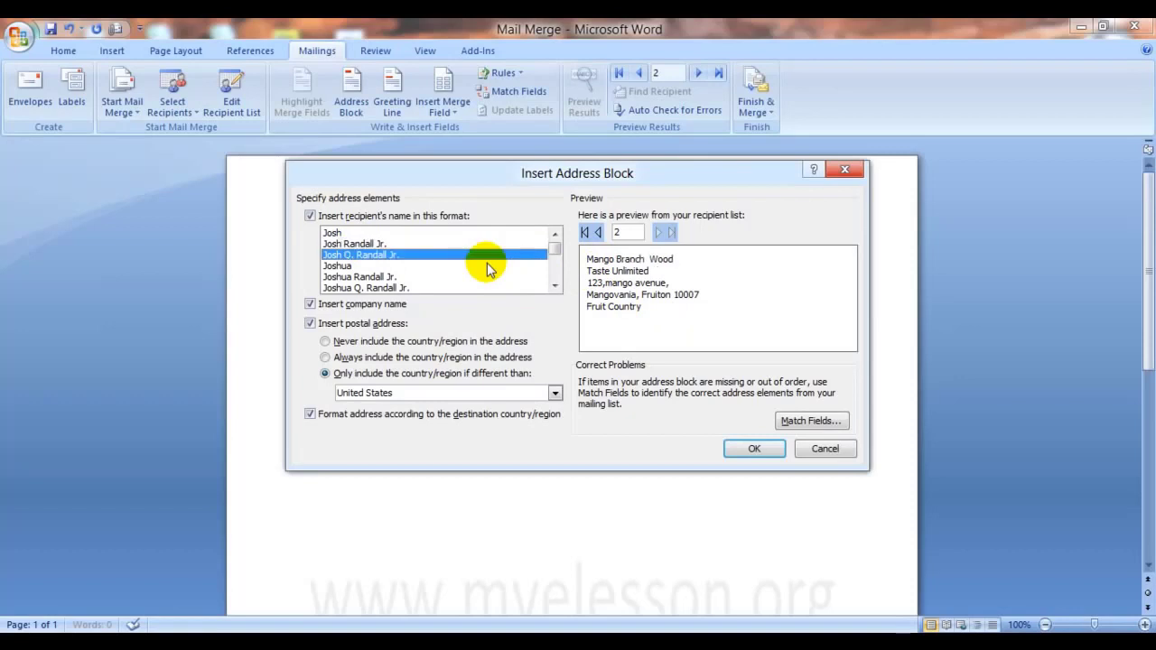
key("Down")
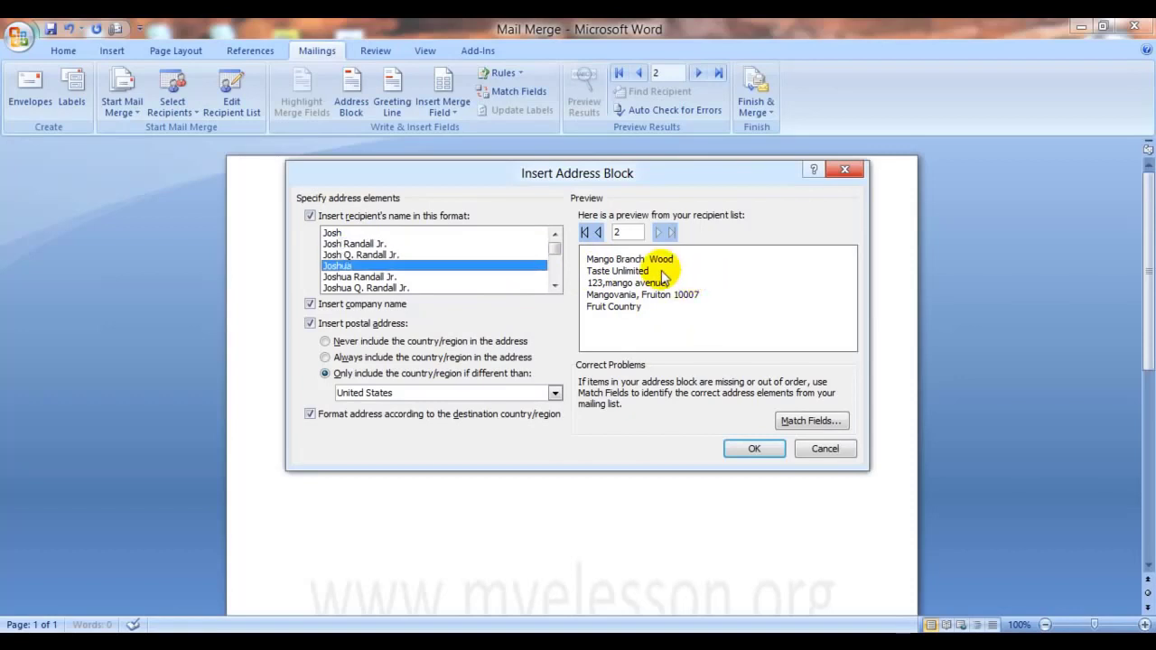
key("Down")
key("Down")
key("Down")
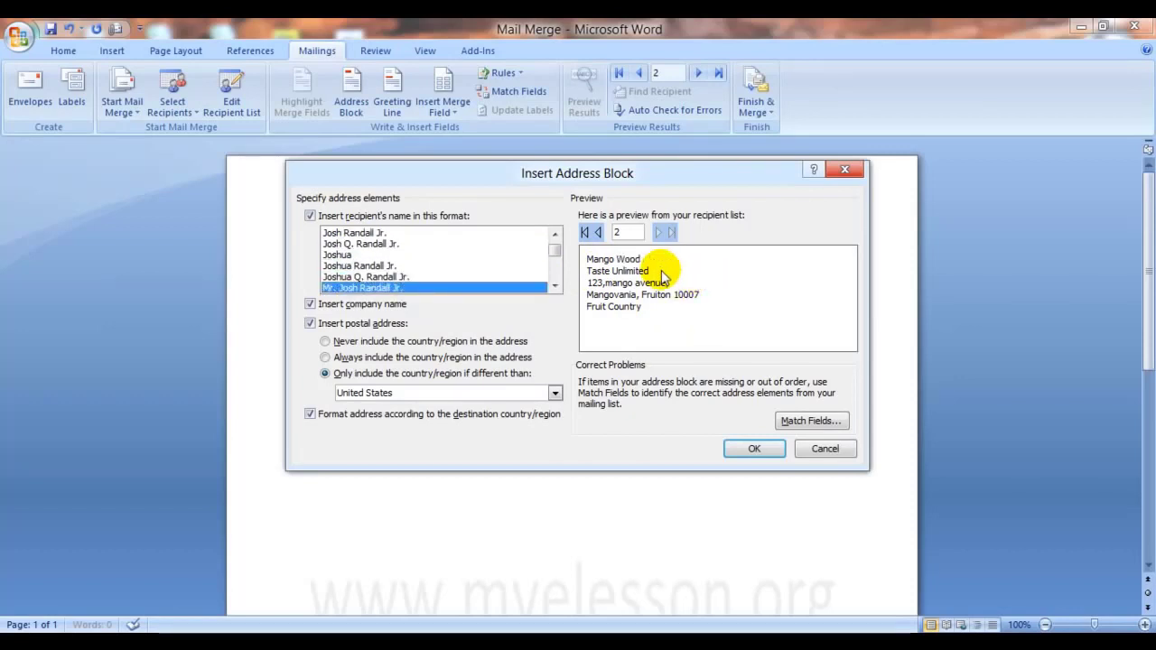
left_click(558, 287)
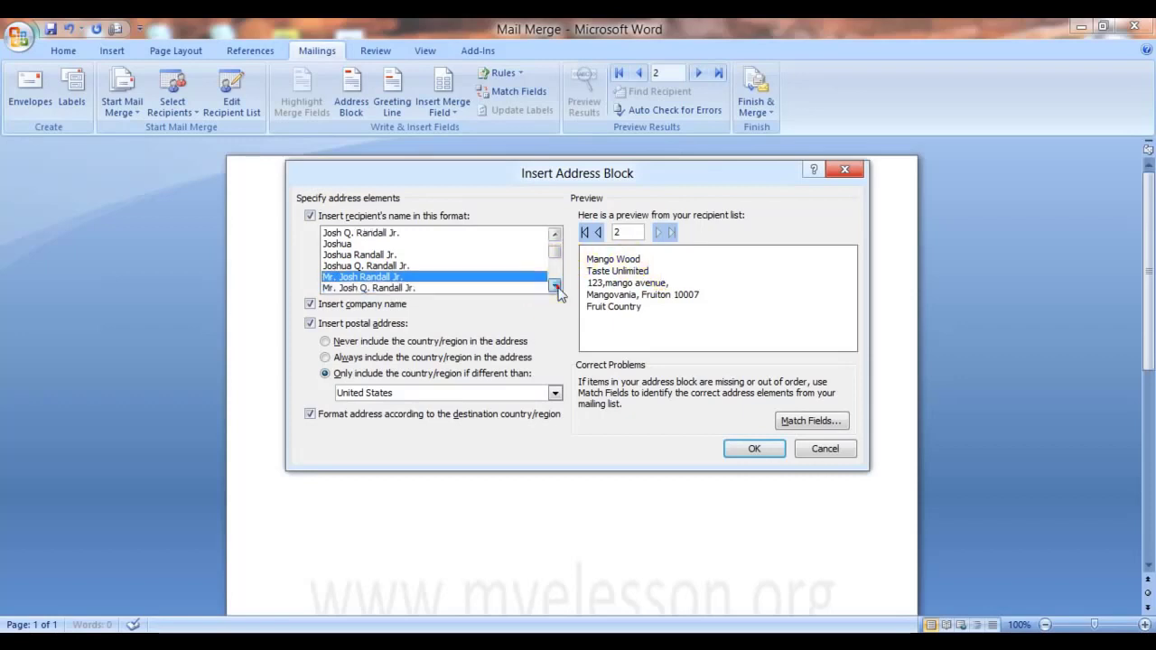
left_click(435, 287)
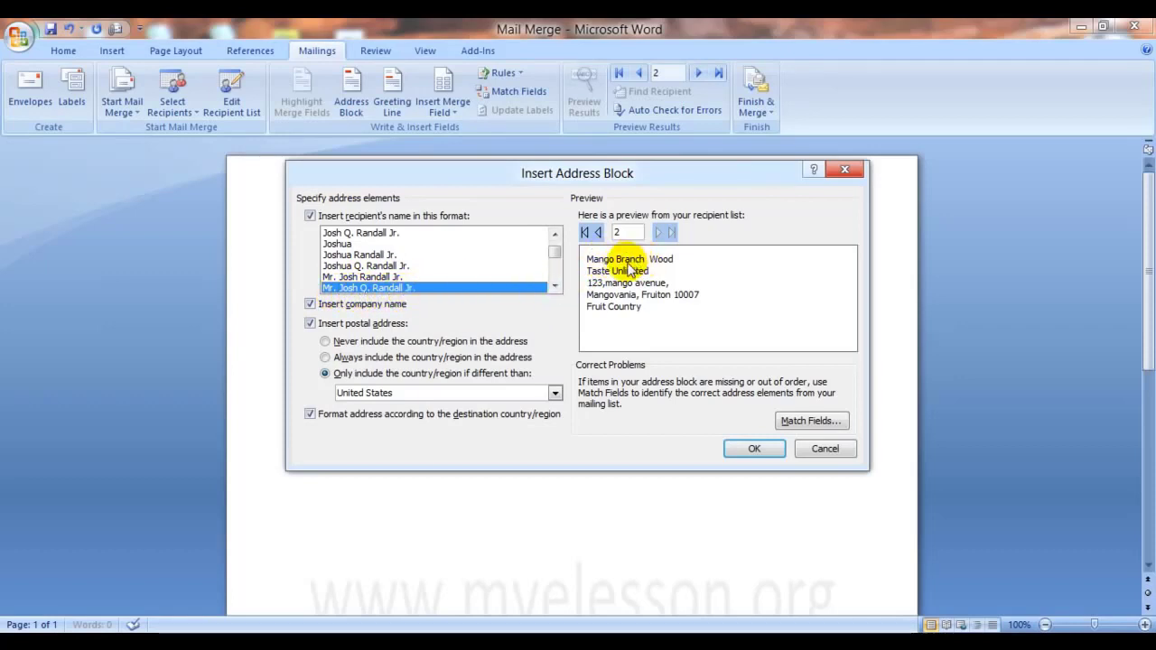
Step: Toggle Insert company name off and on, leaving the company name included in the address
left_click(309, 305)
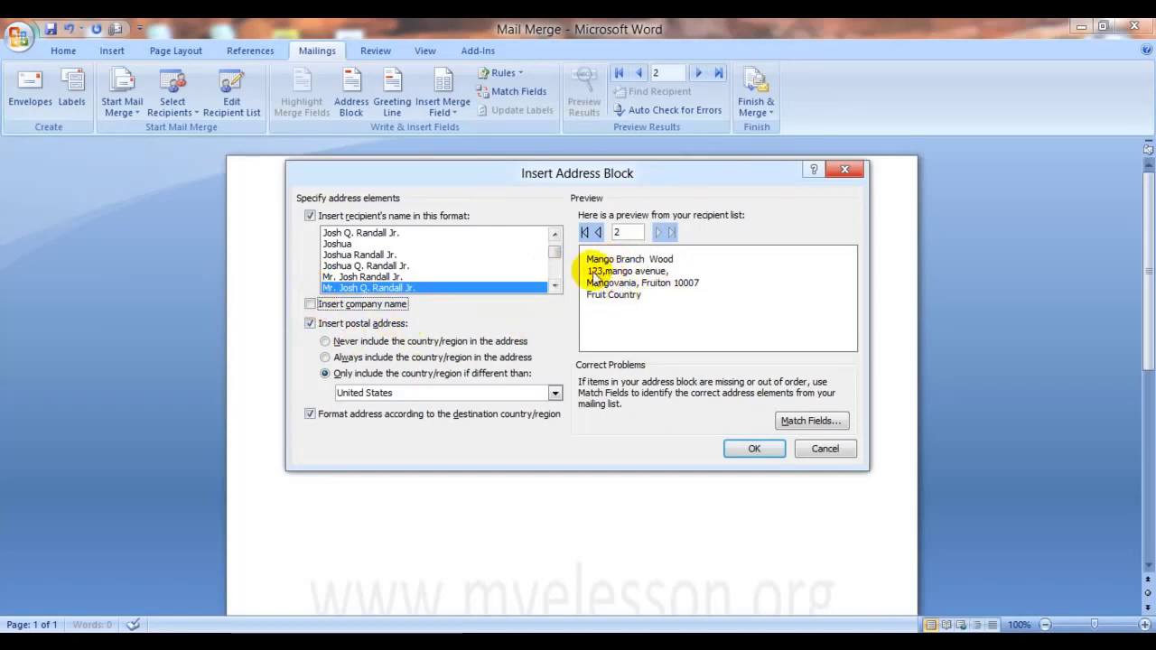
left_click(310, 305)
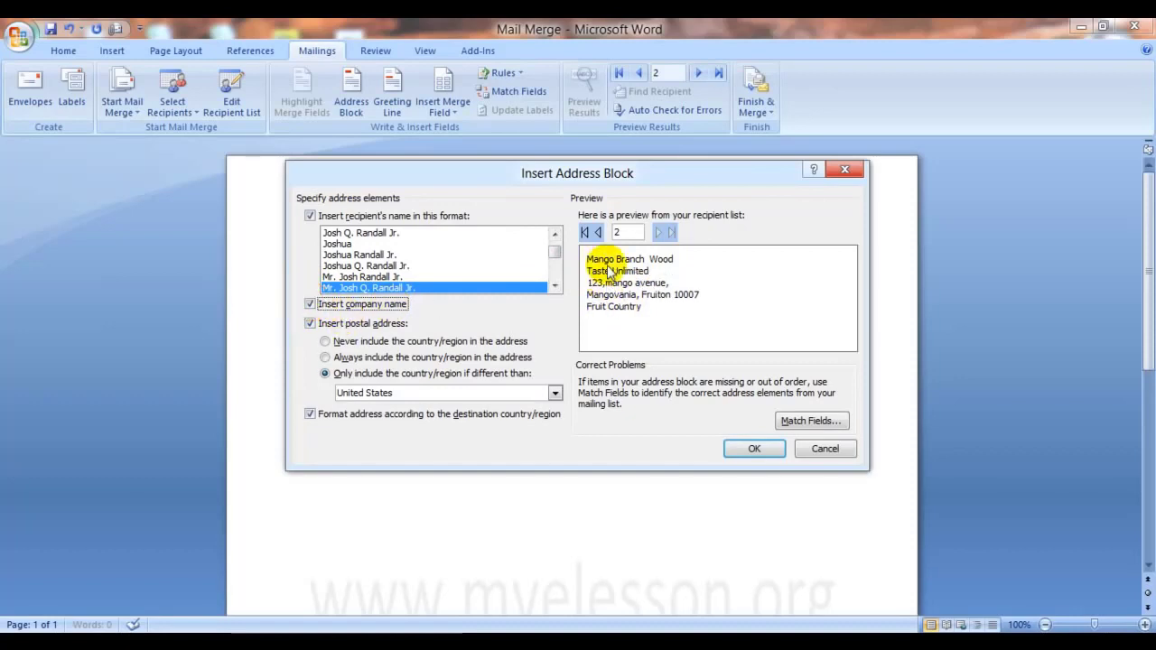
left_click(309, 305)
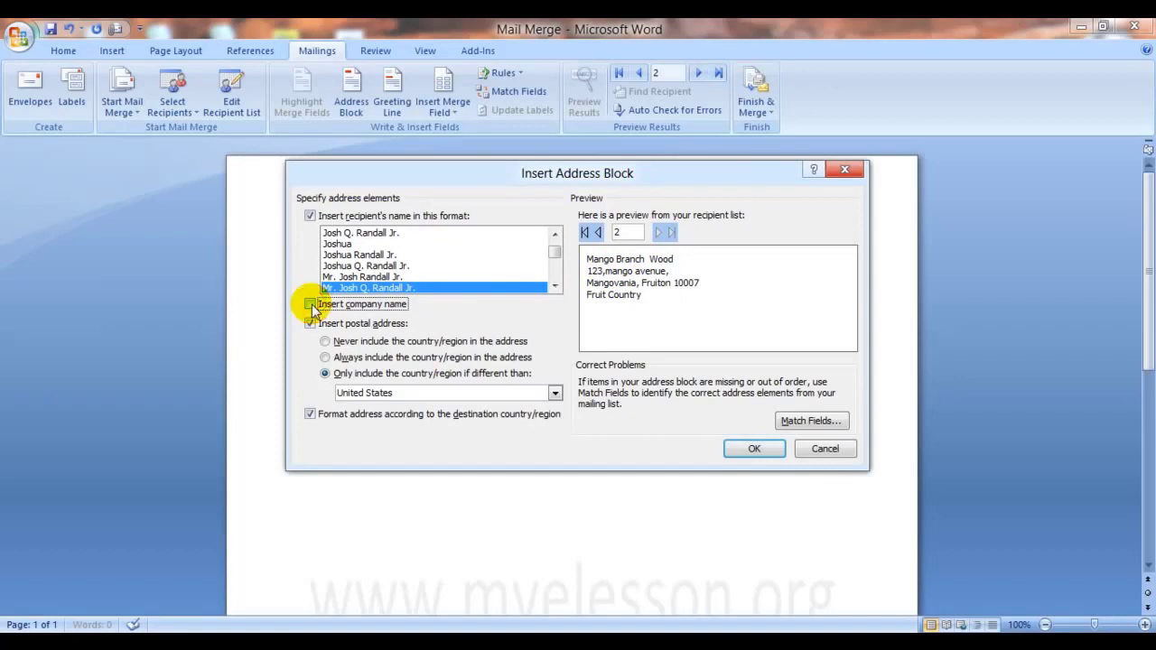
left_click(309, 306)
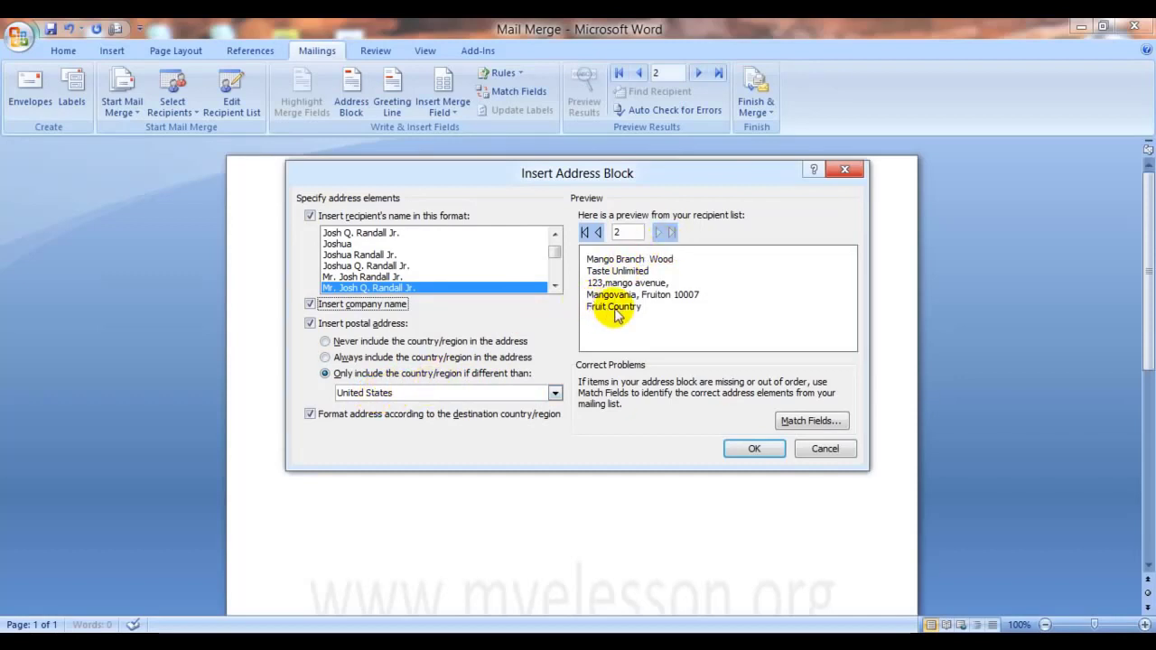
Step: Include the country only when it differs from United States, and preview recipient 1
left_click(325, 342)
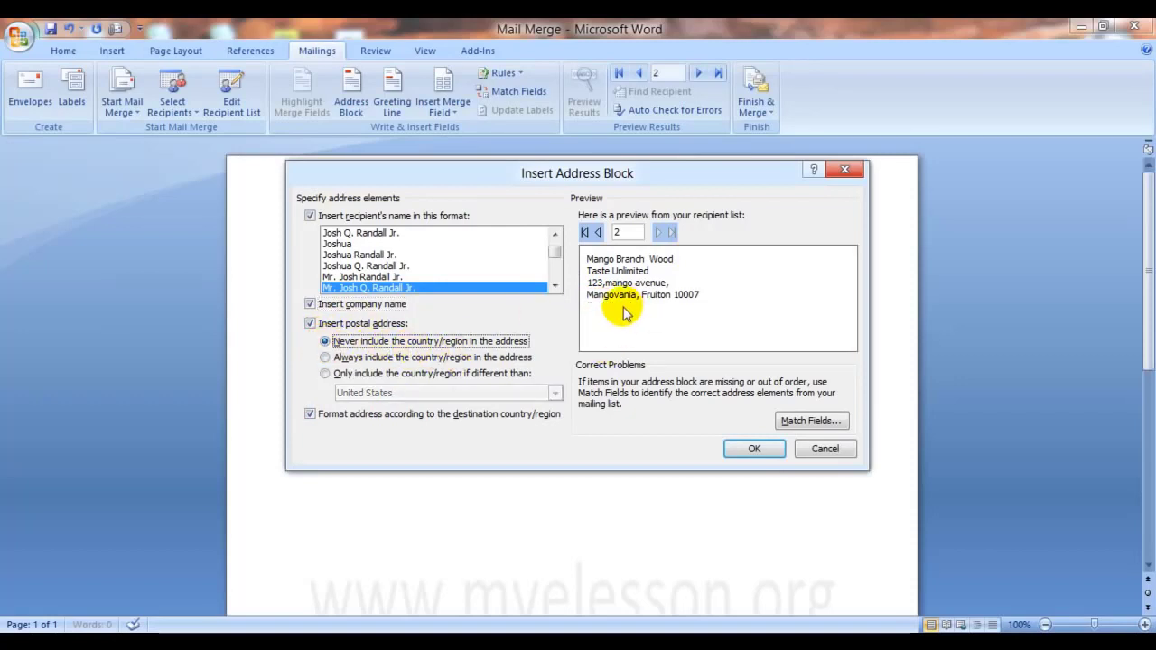
left_click(324, 358)
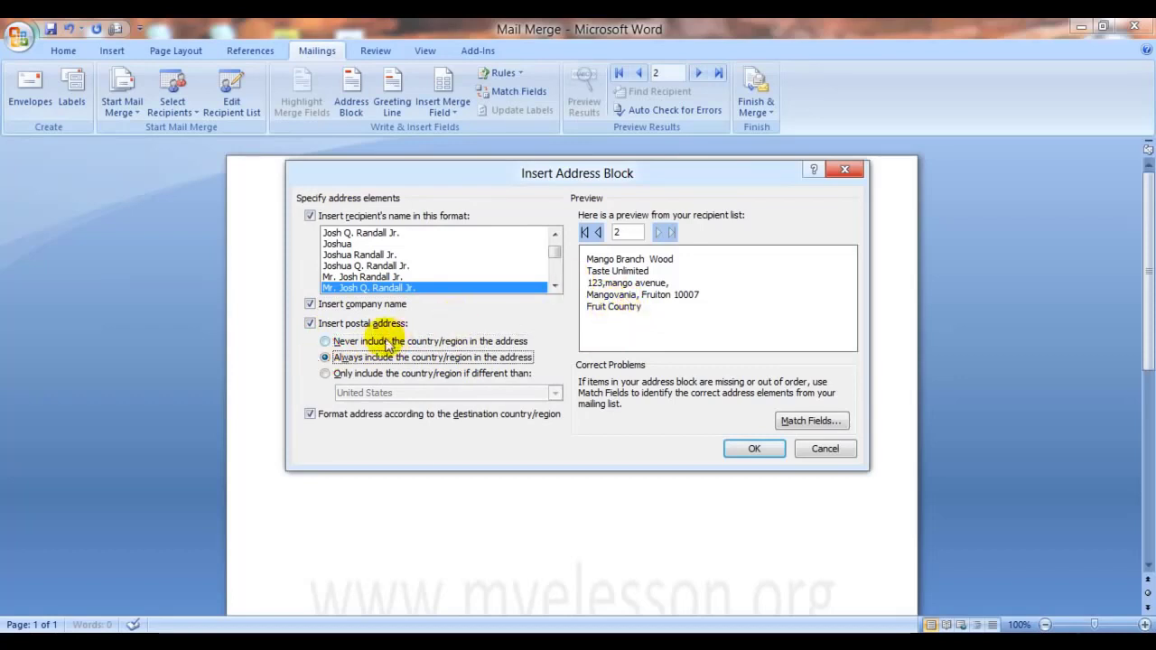
left_click(326, 374)
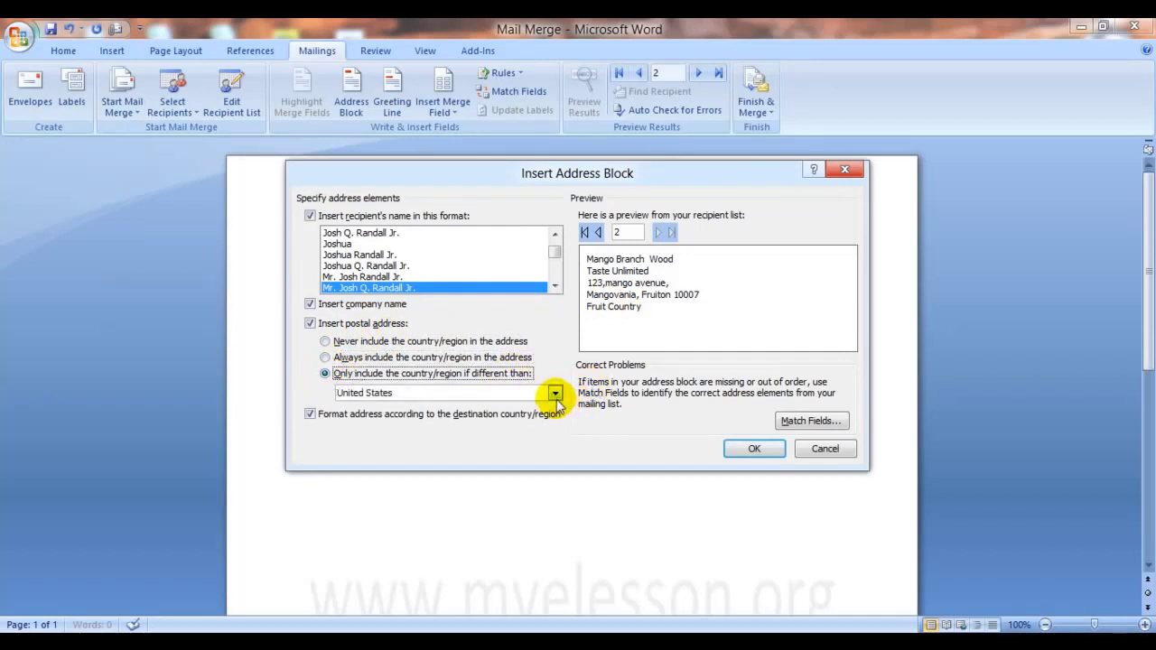
left_click(555, 394)
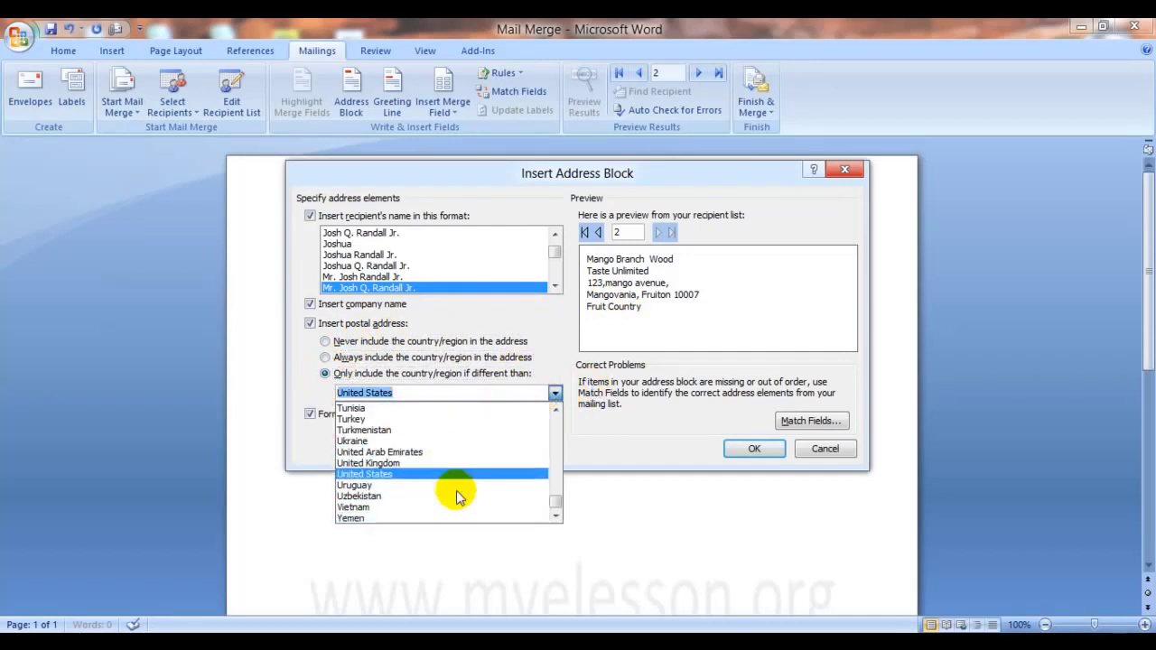
left_click(391, 407)
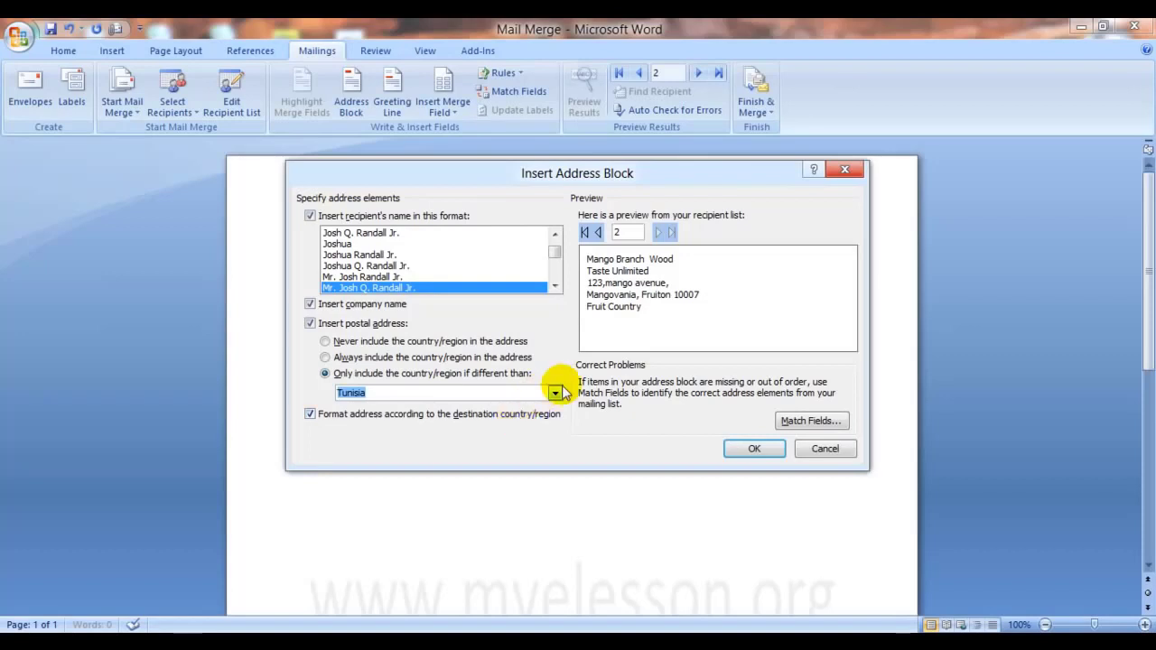
left_click(555, 394)
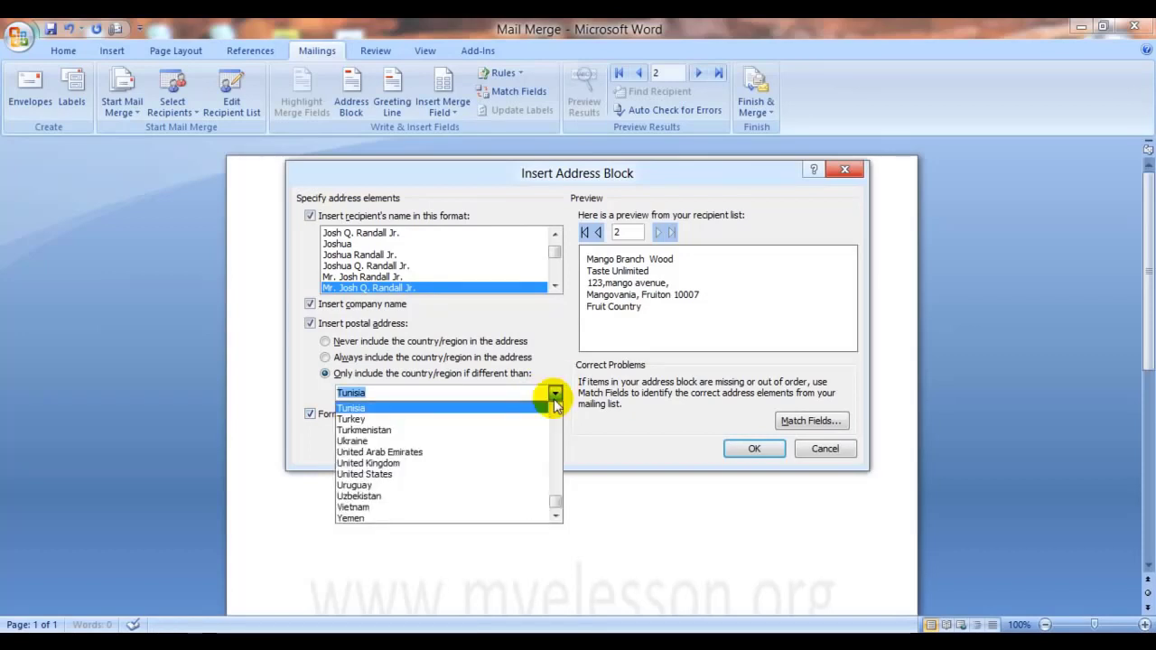
type("u")
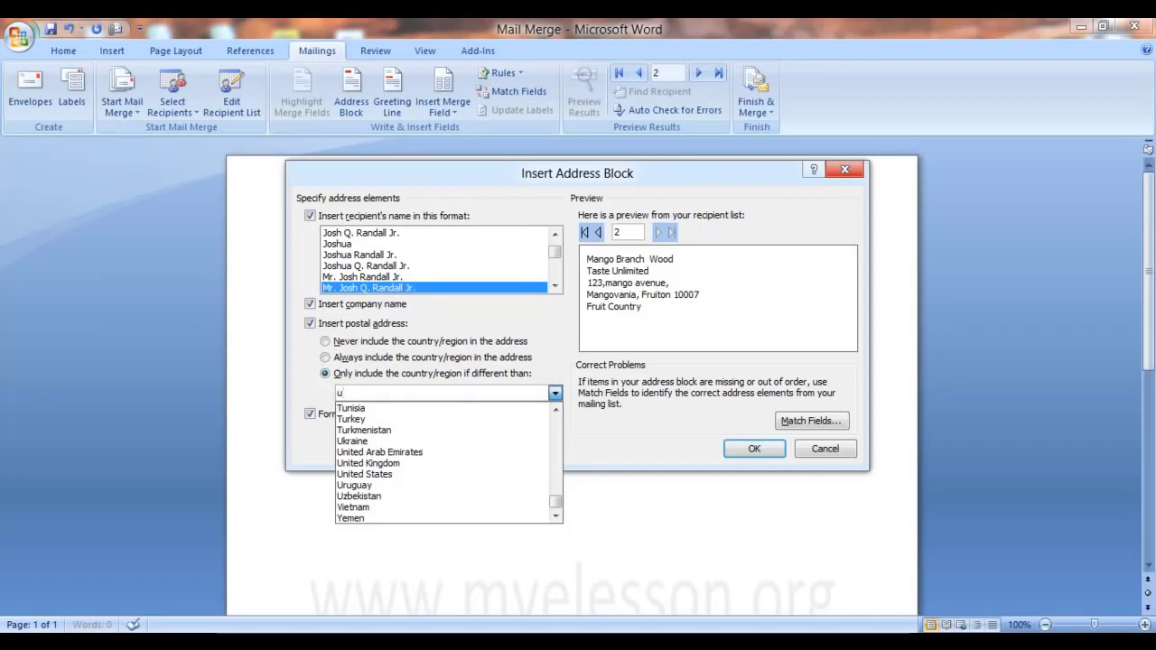
key("Down")
key("Down")
key("Down")
key("Down")
key("Return")
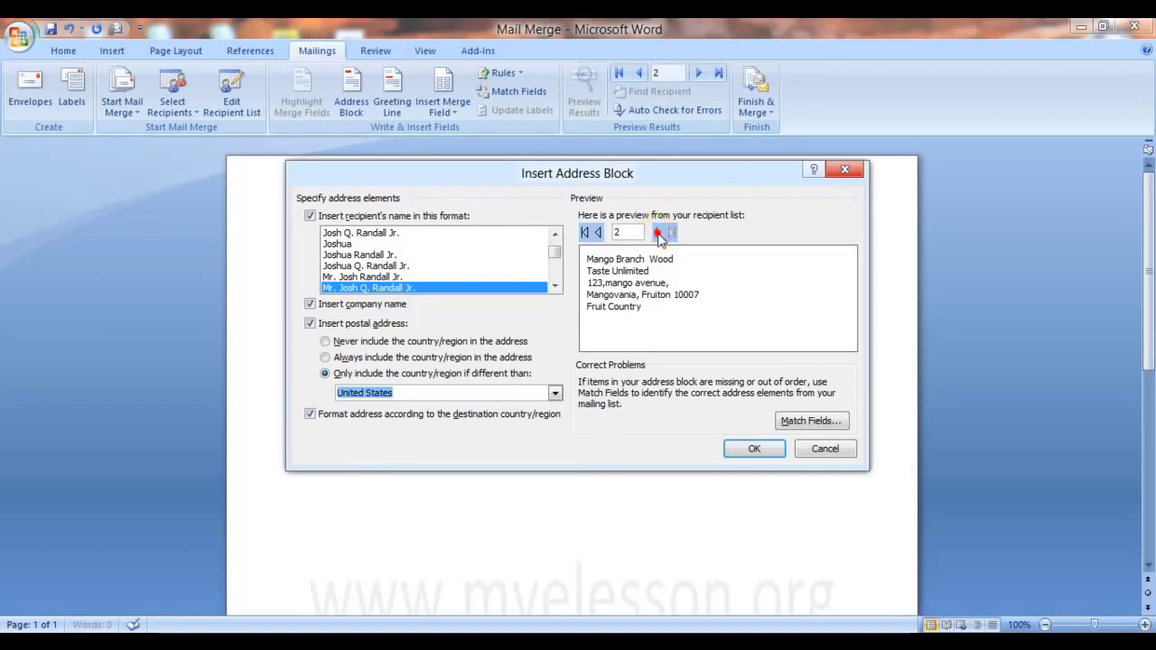
left_click(597, 233)
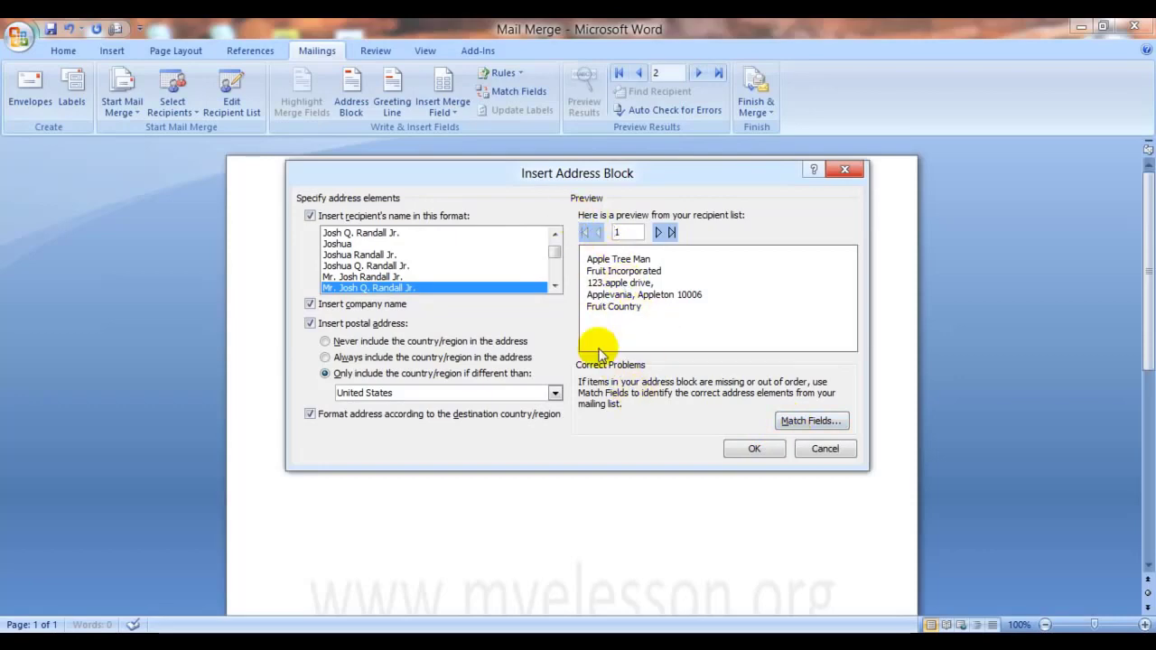
Step: Review the Match Fields mapping, including the Middle Name field, and accept it
left_click(811, 422)
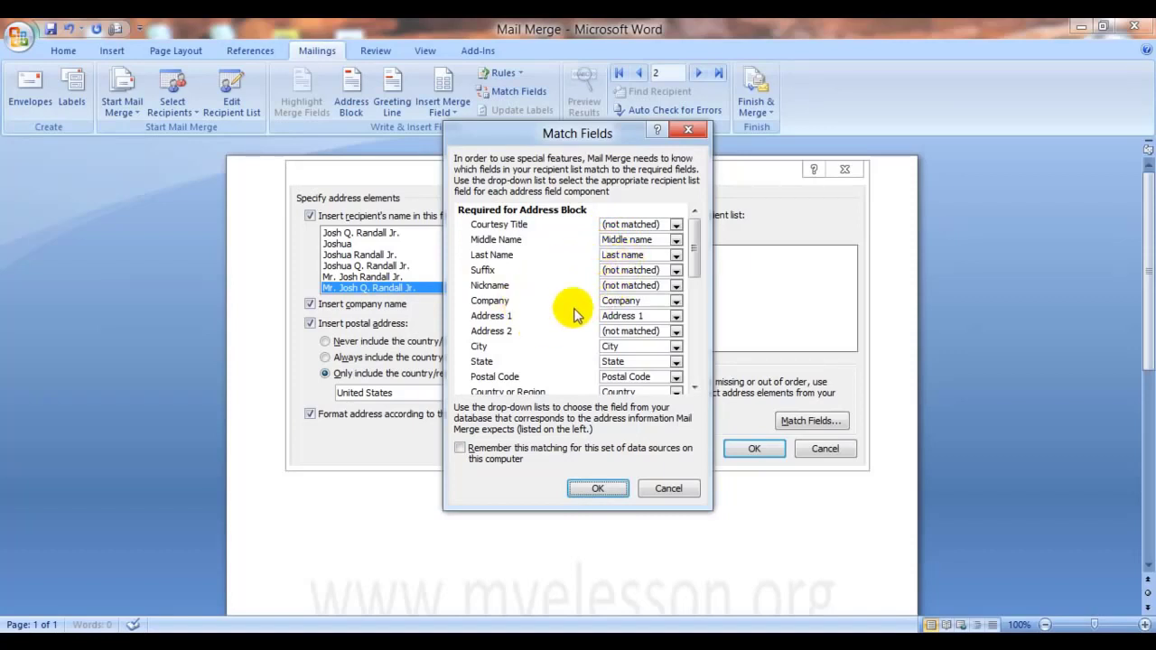
left_click(694, 388)
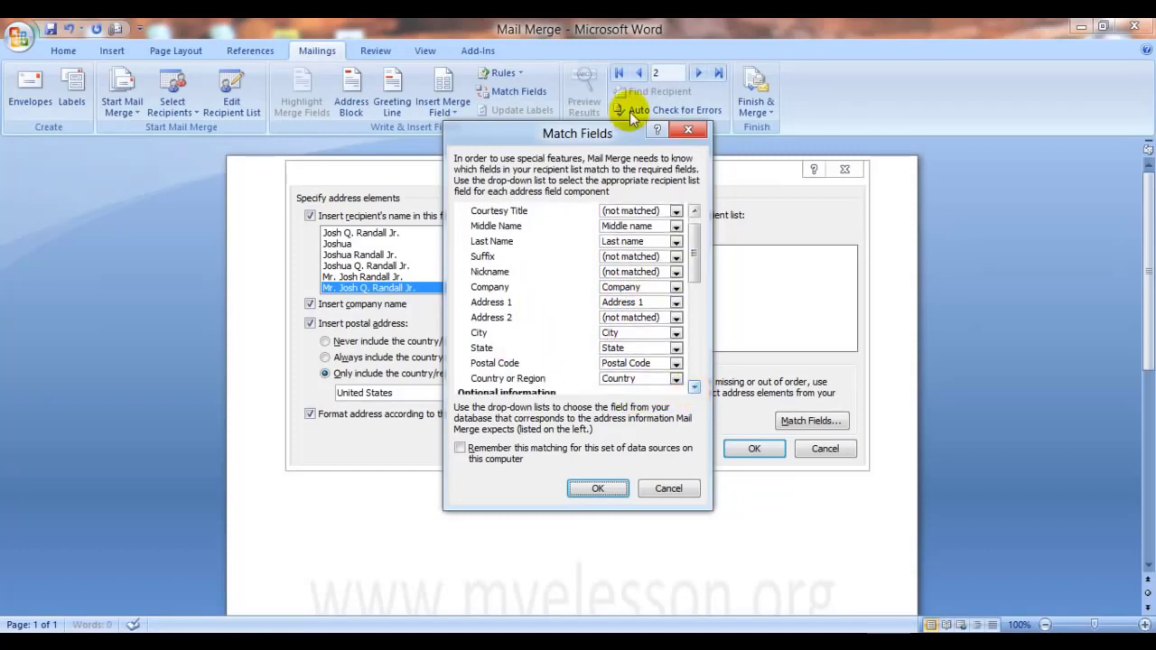
left_click(676, 228)
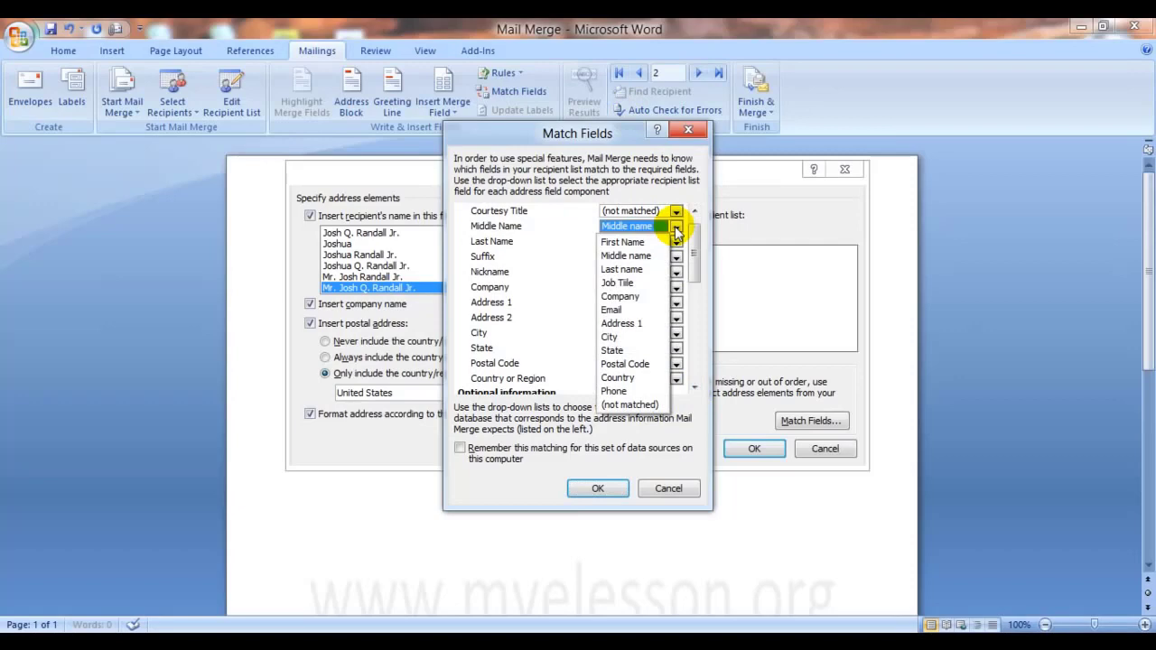
left_click(595, 491)
left_click(595, 491)
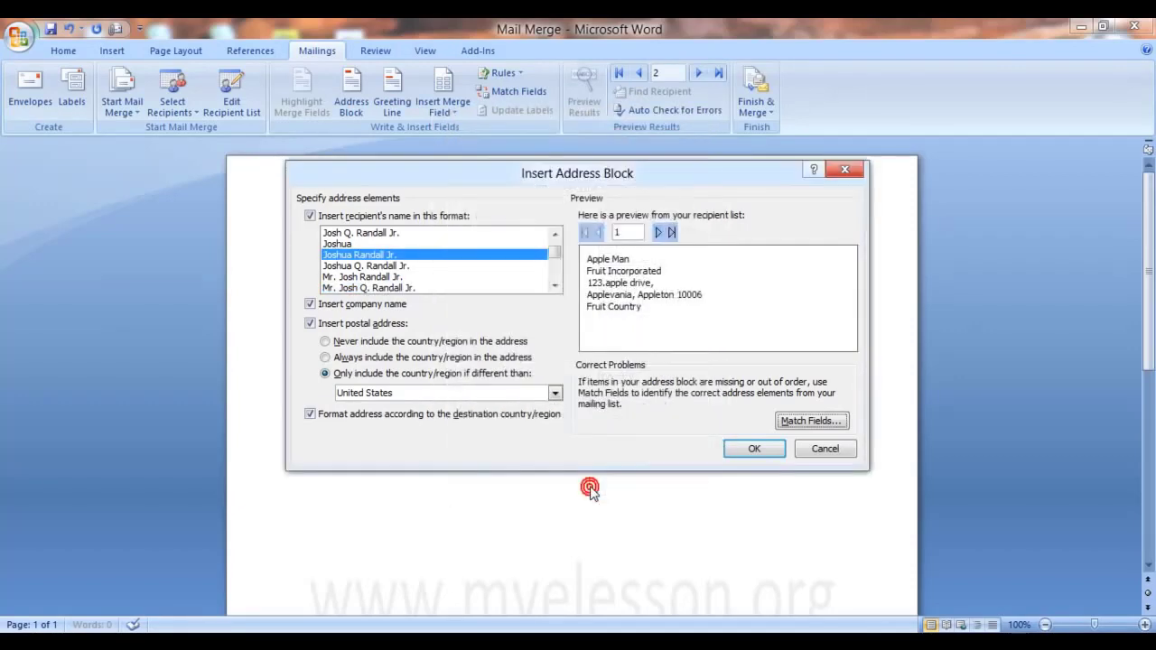
Step: Insert the «AddressBlock» into the letter and set the greeting word to Dear
left_click(743, 449)
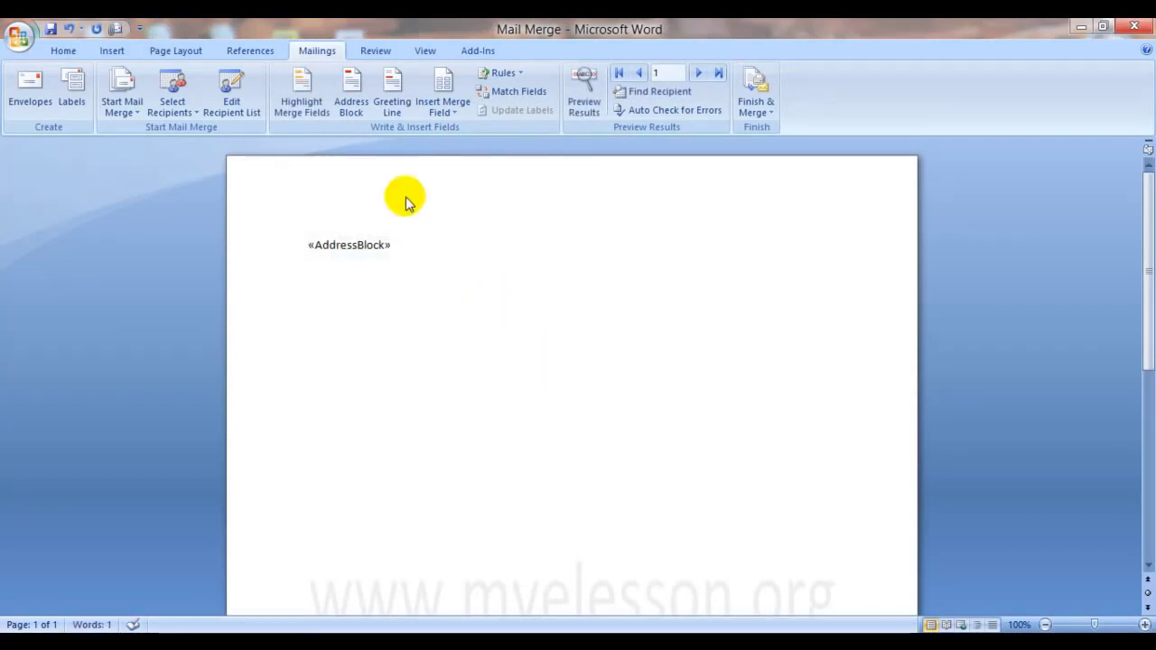
left_click(392, 90)
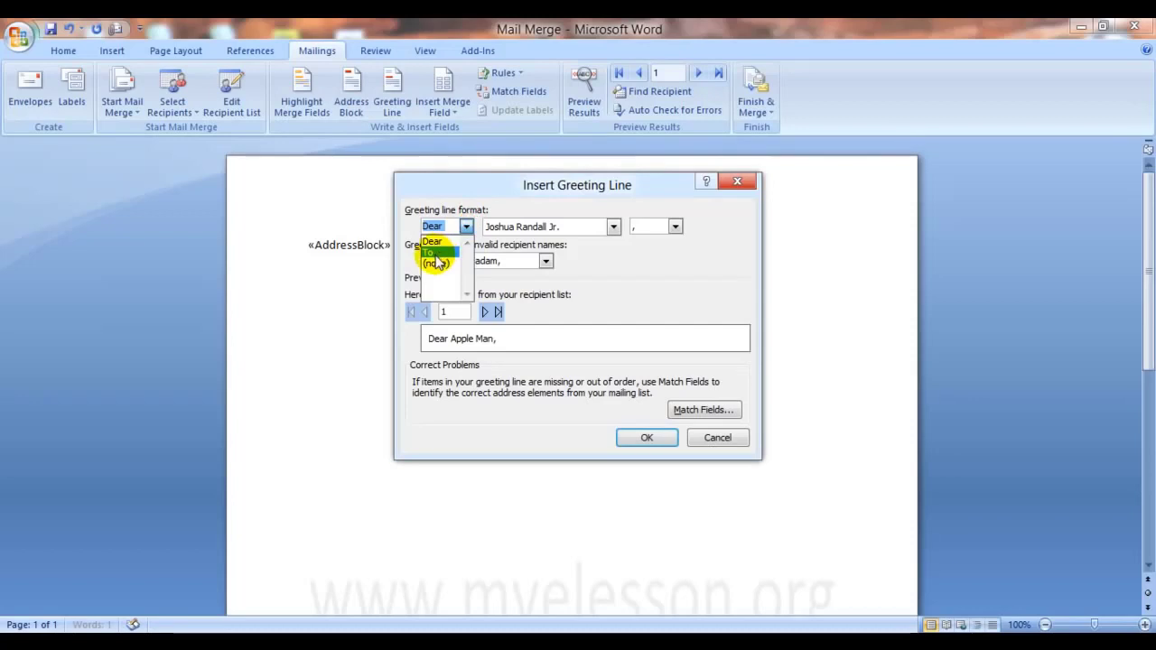
left_click(430, 252)
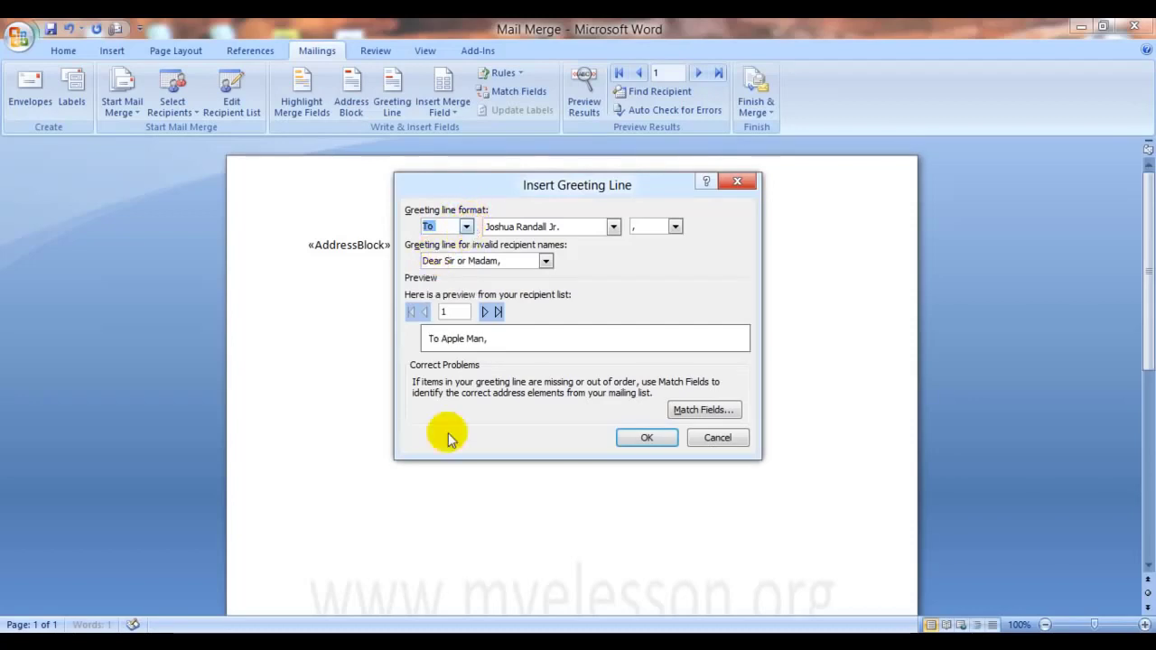
left_click(465, 226)
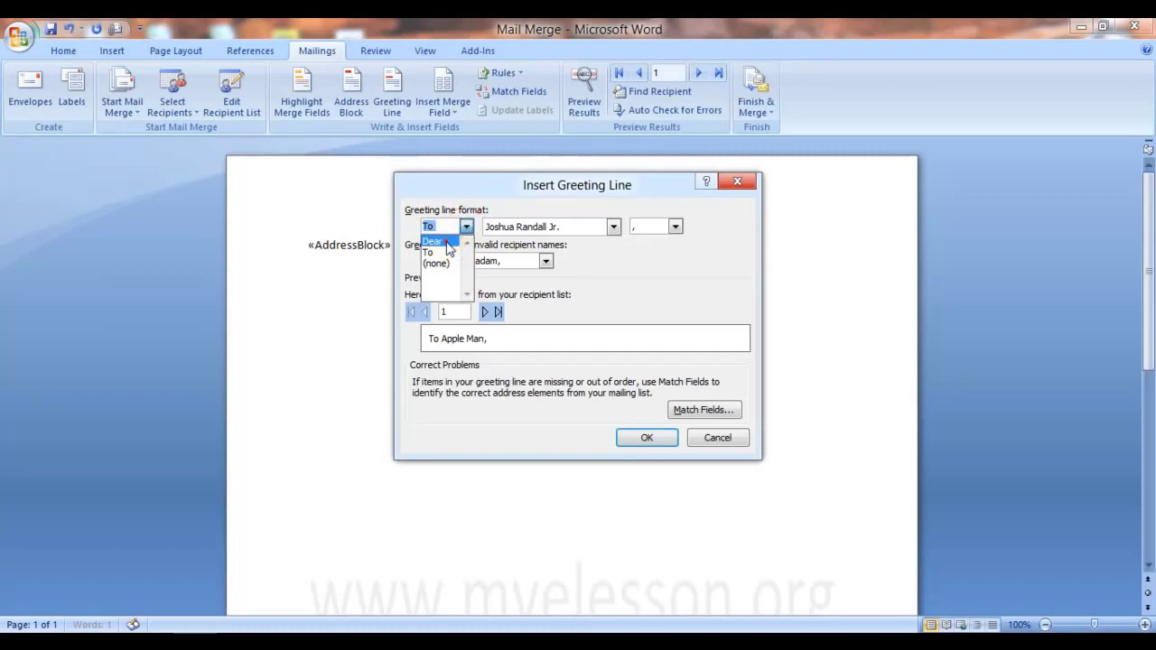
left_click(439, 242)
Step: Try several greeting name formats, settling on Mr. Randall
left_click(613, 227)
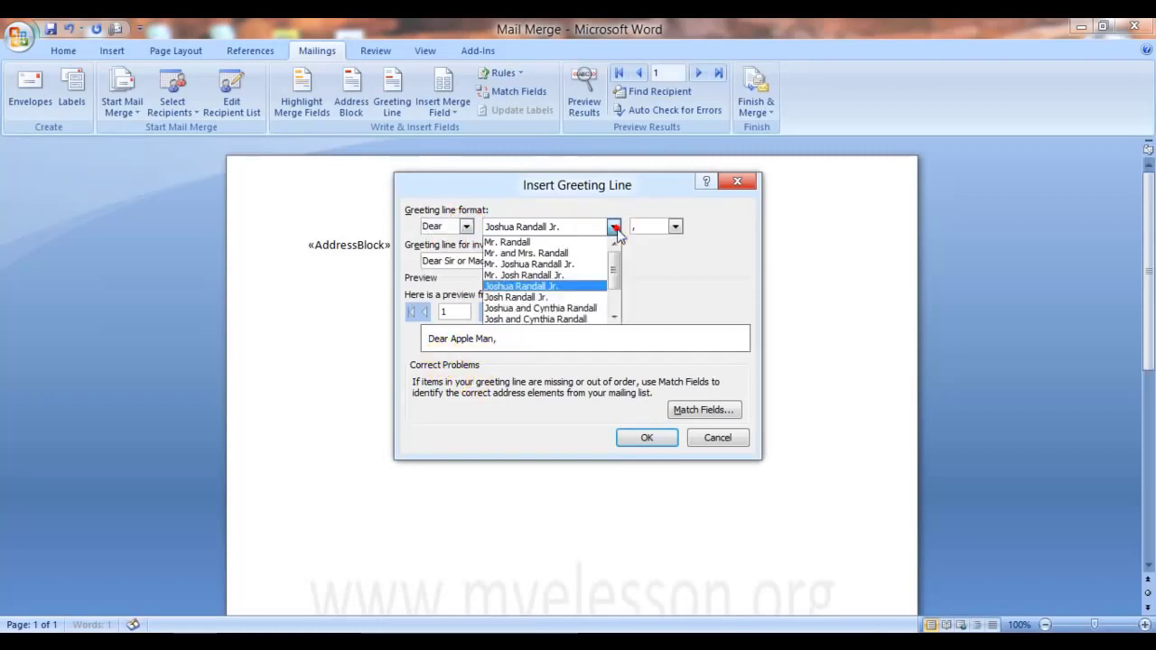
left_click(567, 243)
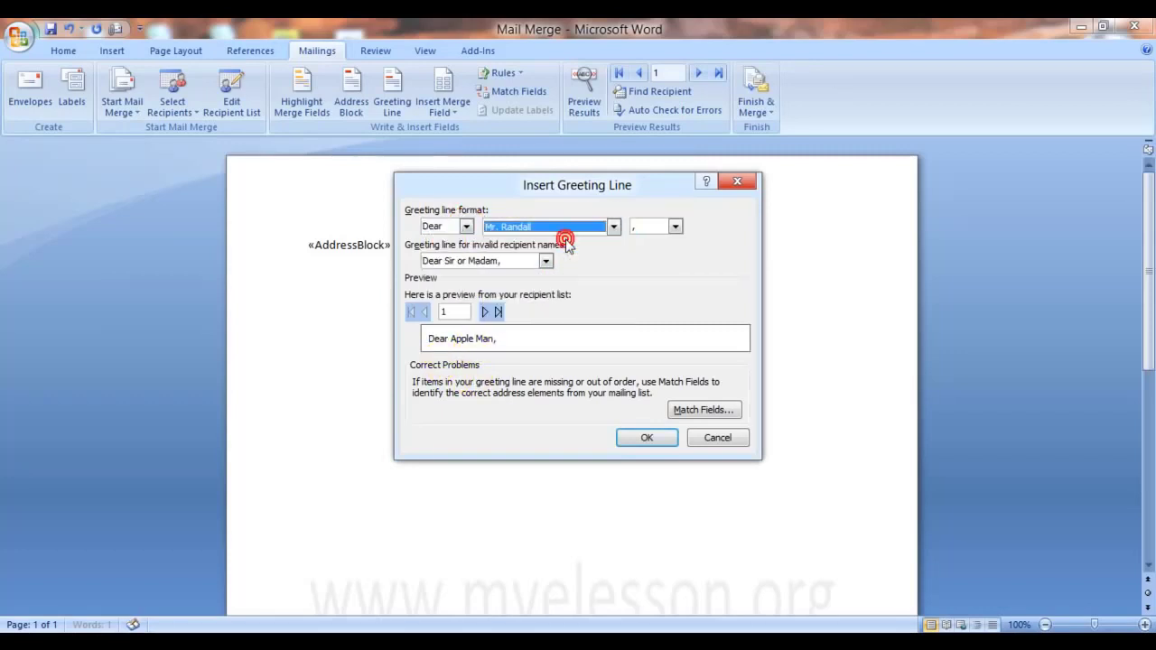
left_click(613, 227)
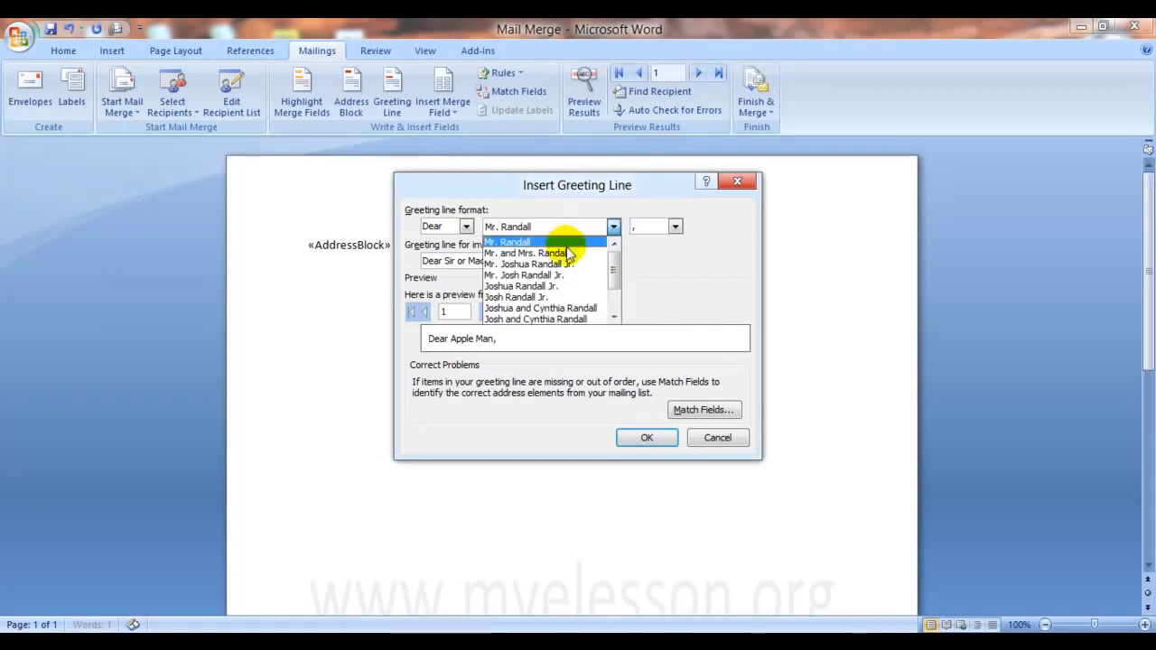
left_click(565, 253)
left_click(613, 226)
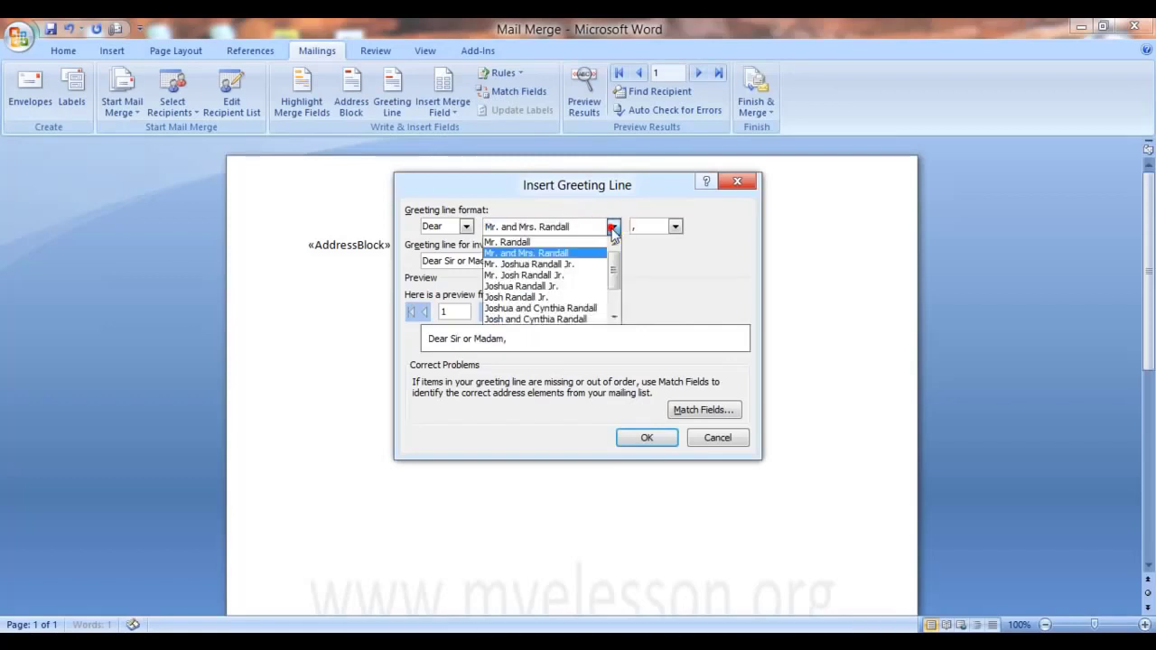
left_click(564, 265)
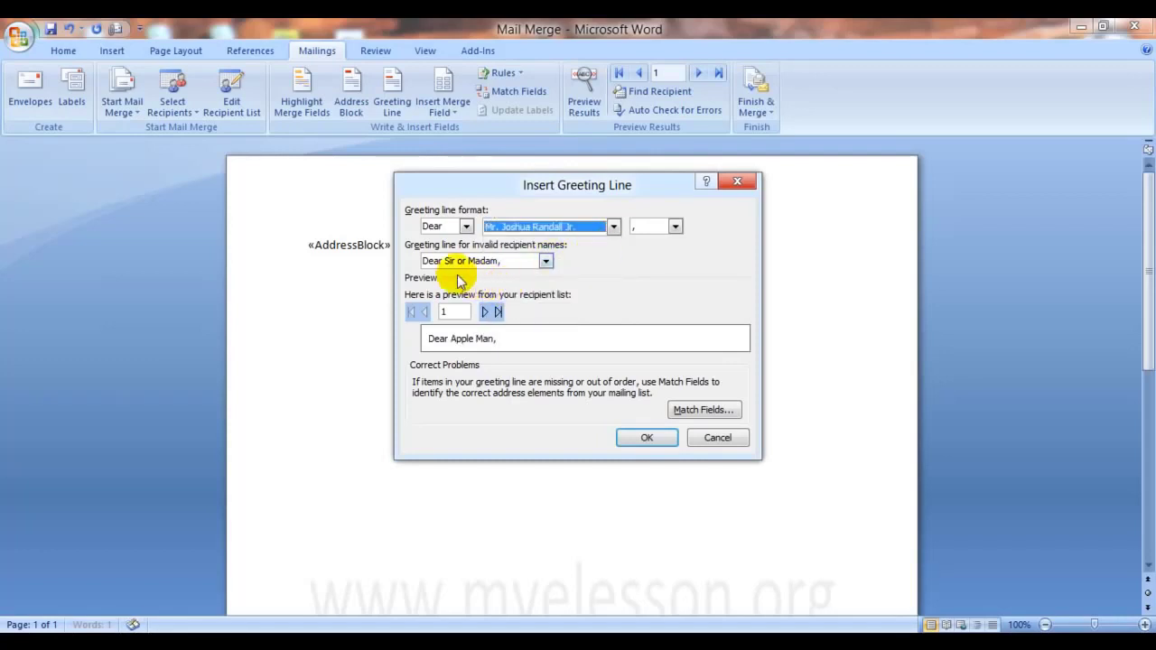
left_click(613, 227)
left_click(560, 250)
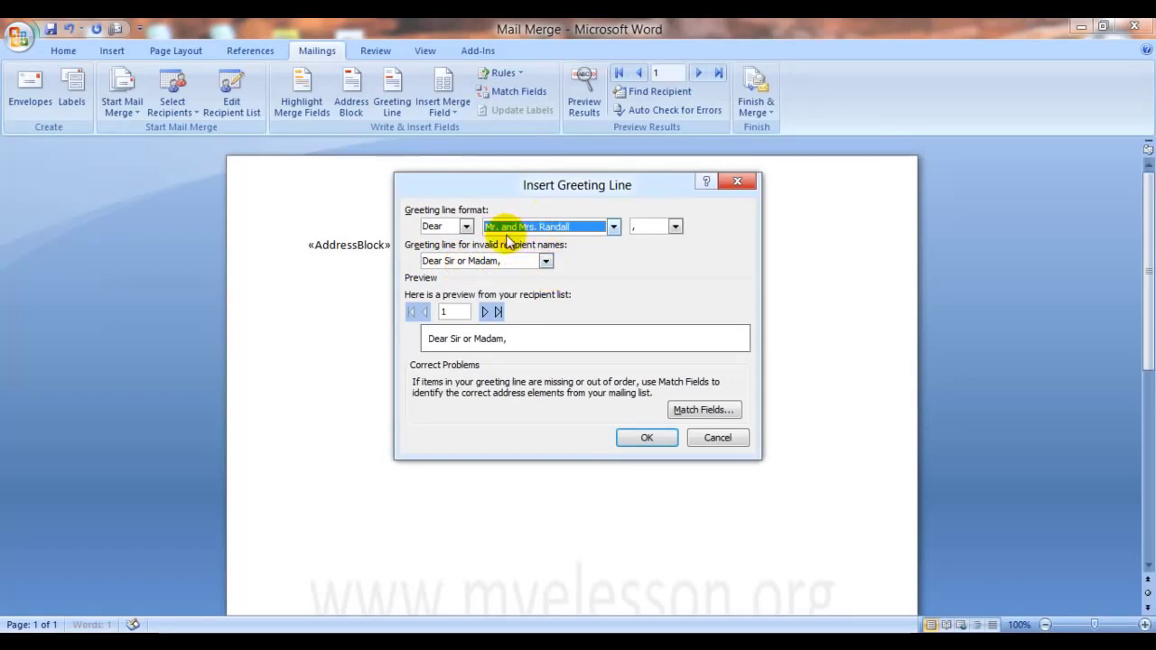
left_click(614, 227)
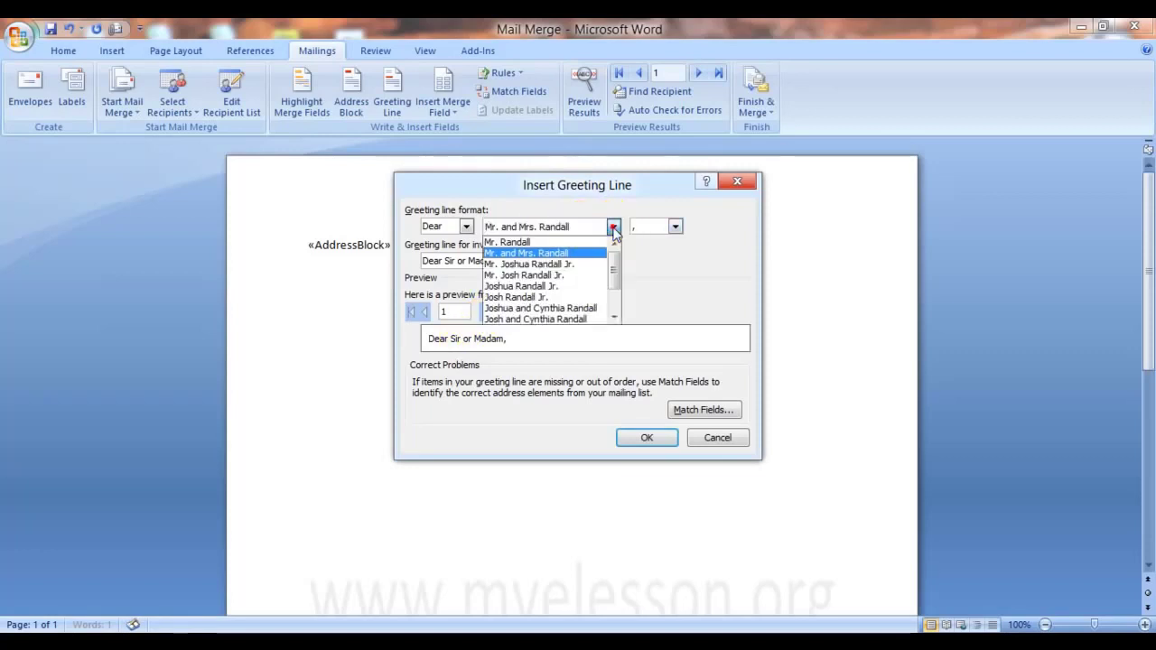
left_click(565, 248)
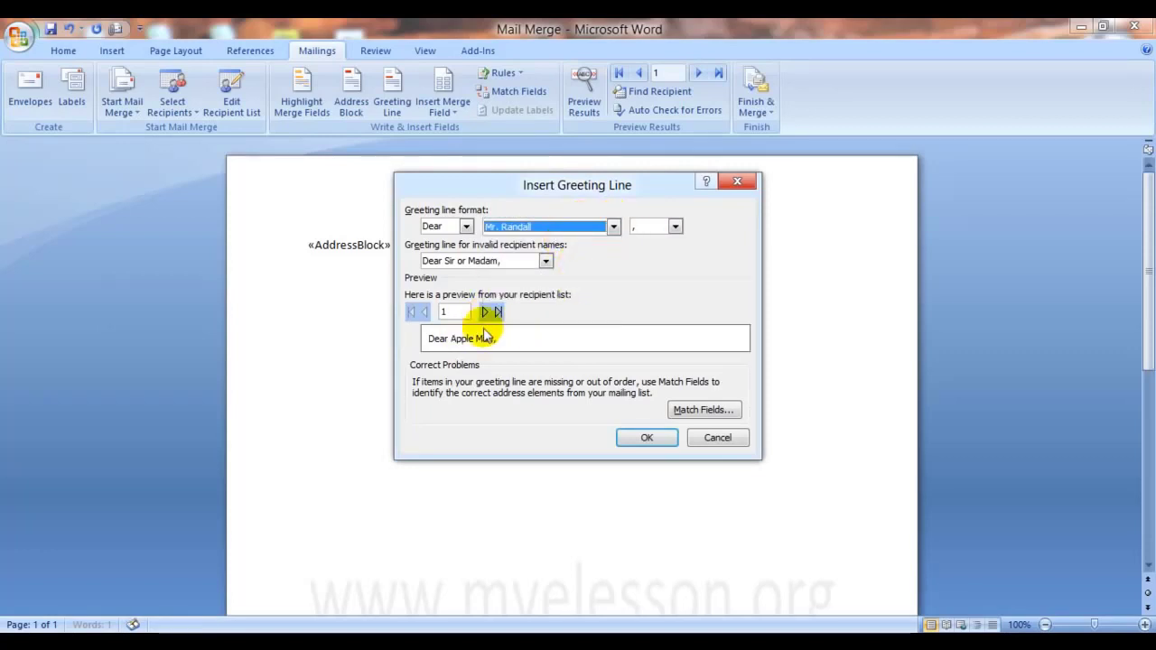
Step: End the greeting with a comma and insert «GreetingLine» into the letter
left_click(676, 227)
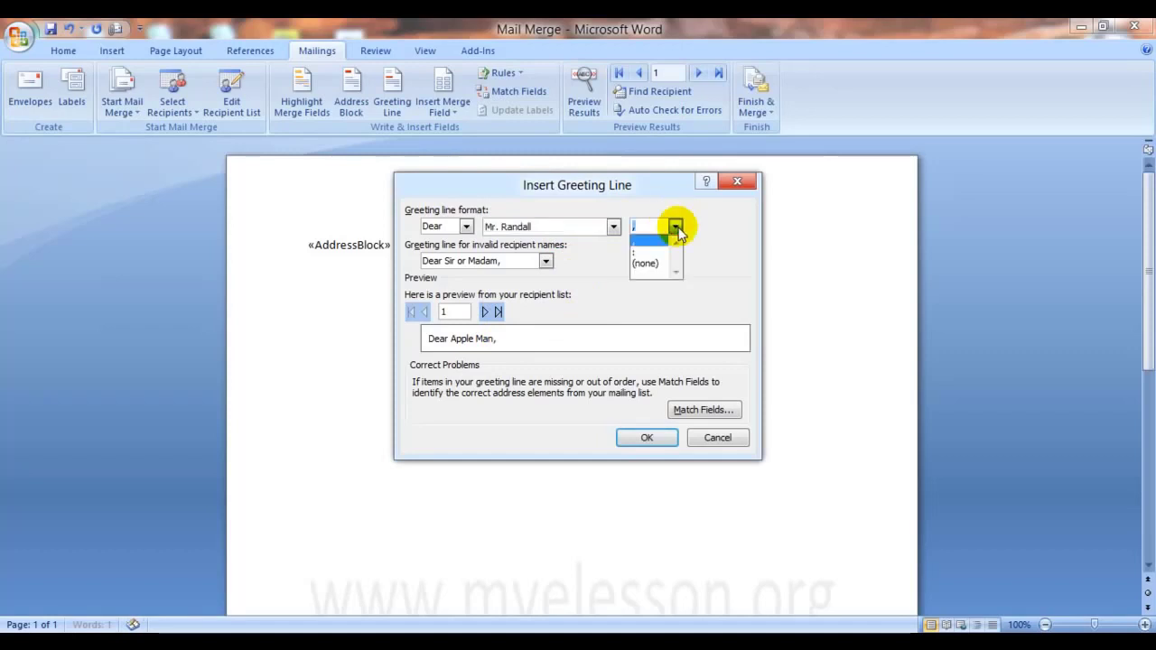
left_click(644, 252)
left_click(674, 227)
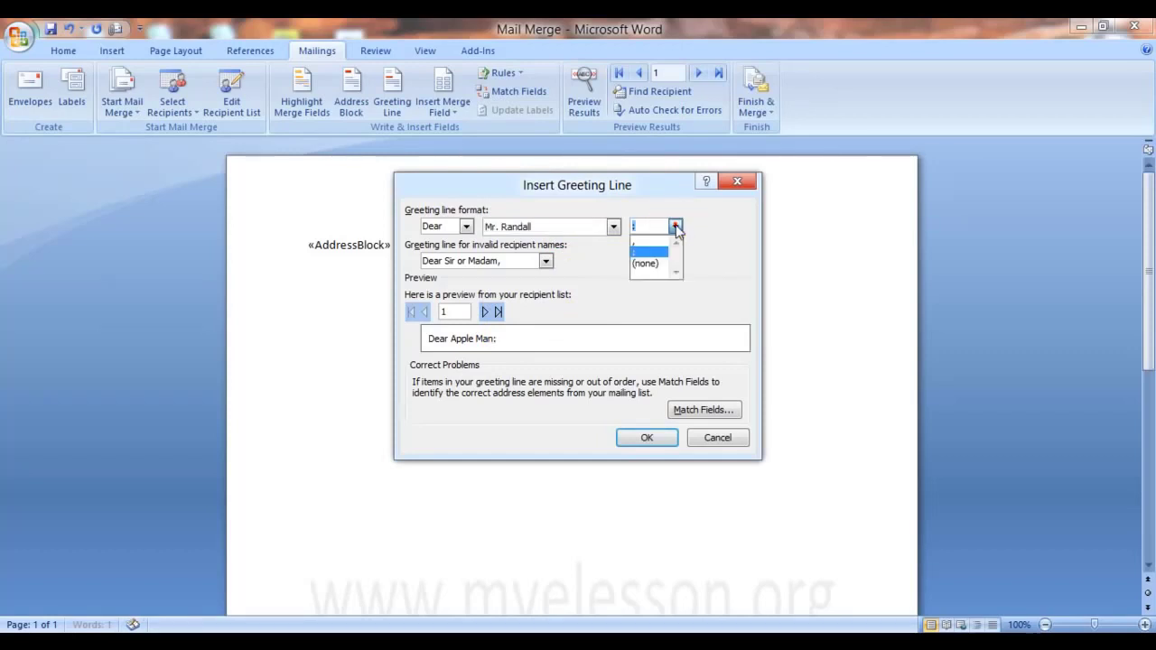
left_click(635, 240)
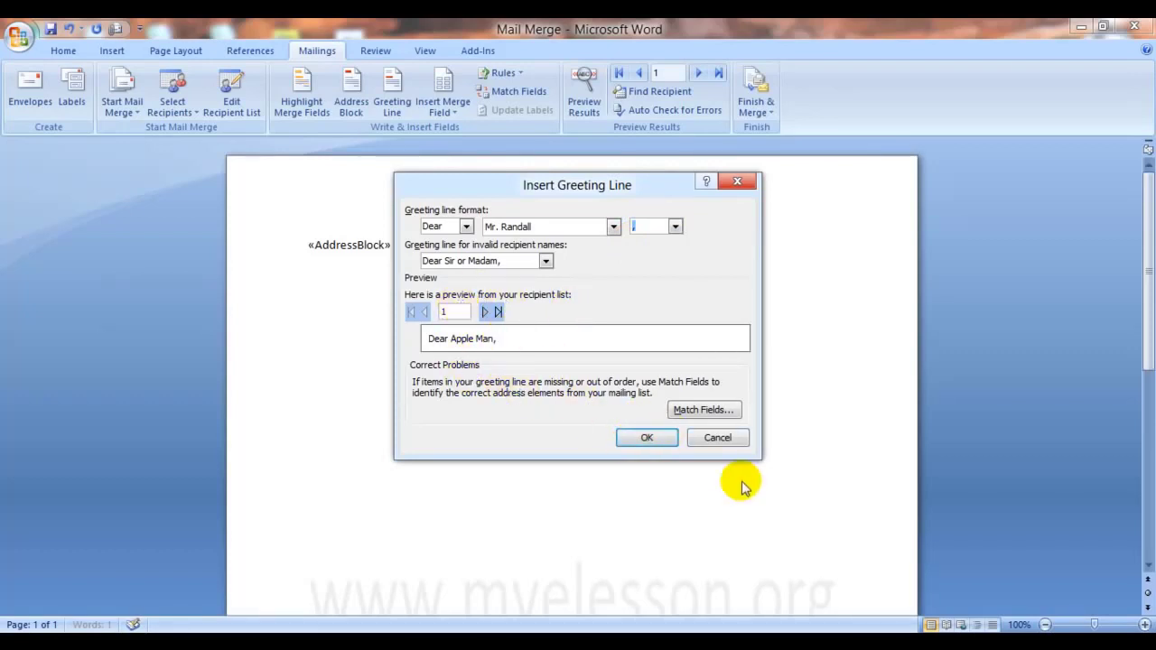
left_click(648, 439)
type("WQe")
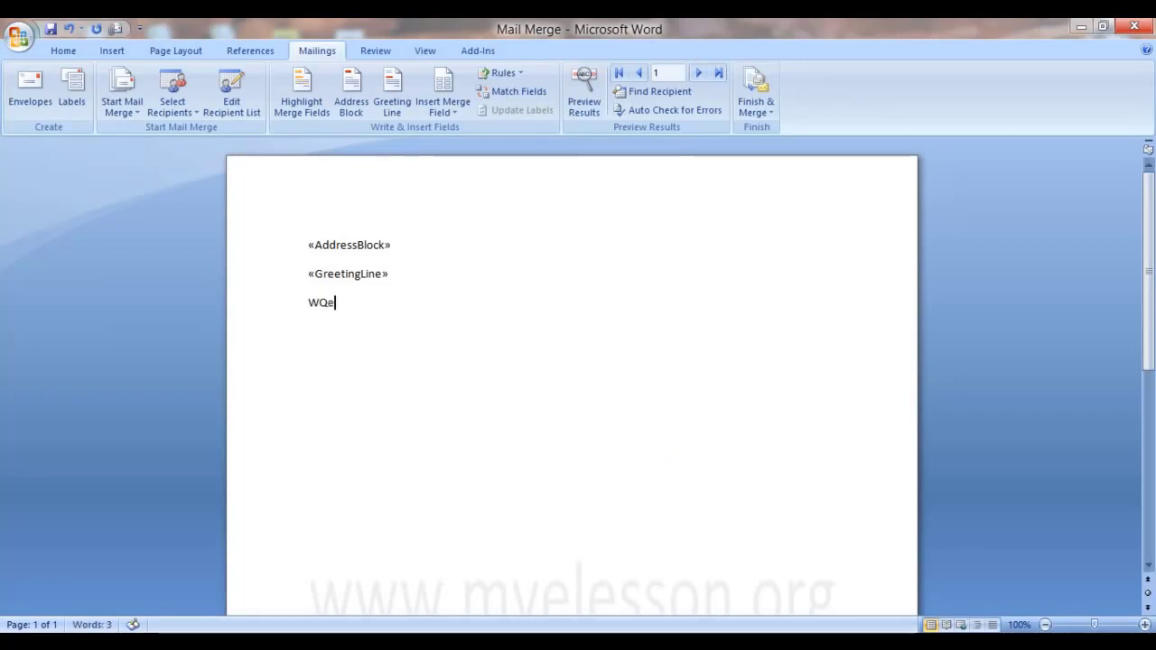
key("BackSpace")
key("BackSpace")
type("lcome to")
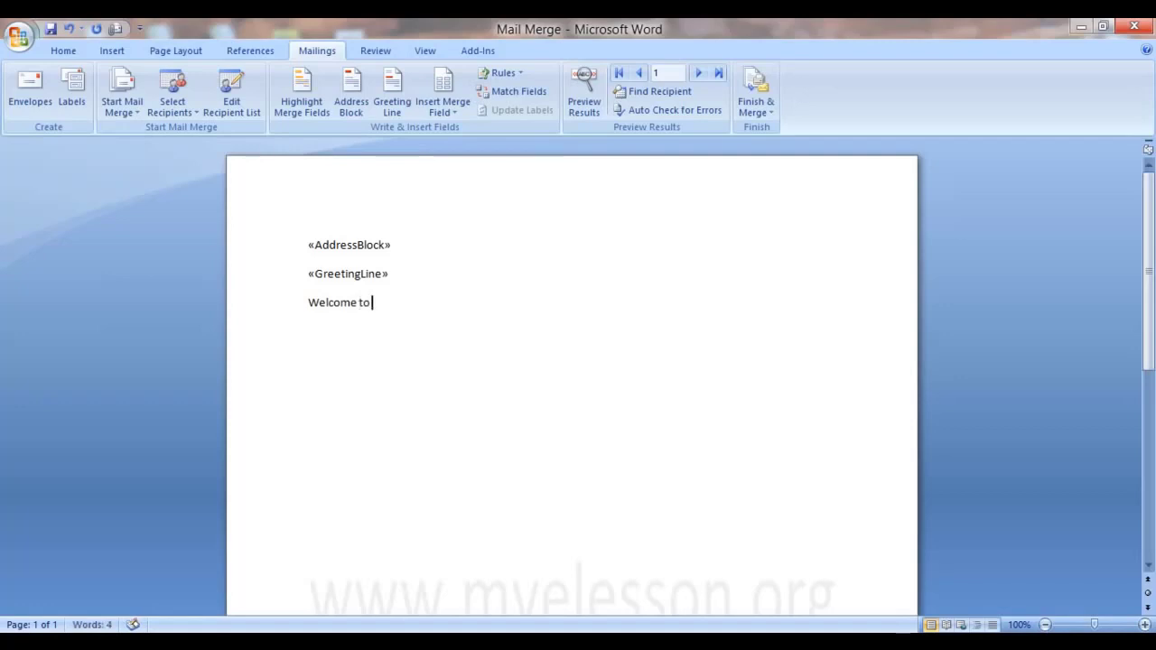
type("www.myelesson.org.")
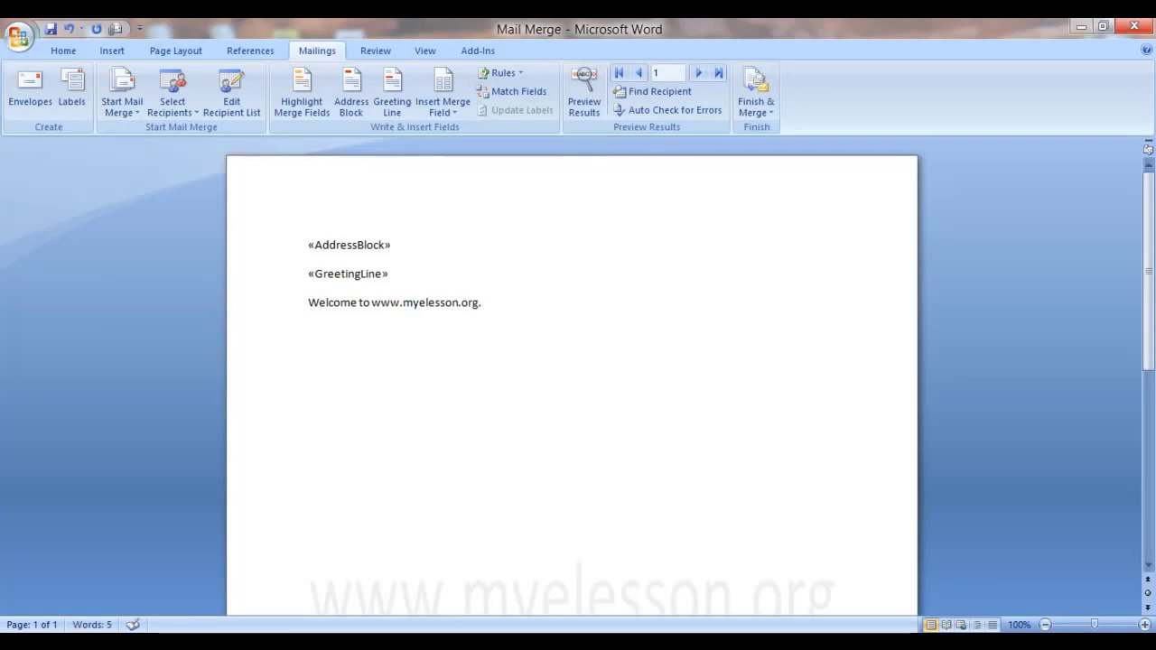
left_click(582, 83)
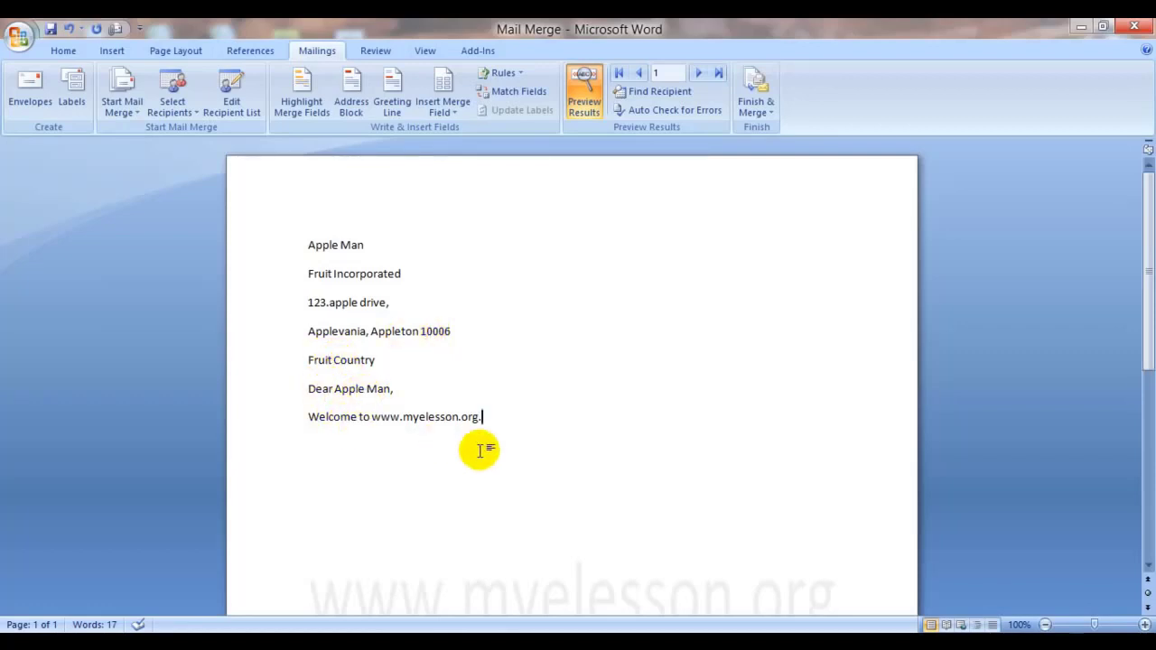
left_click(583, 90)
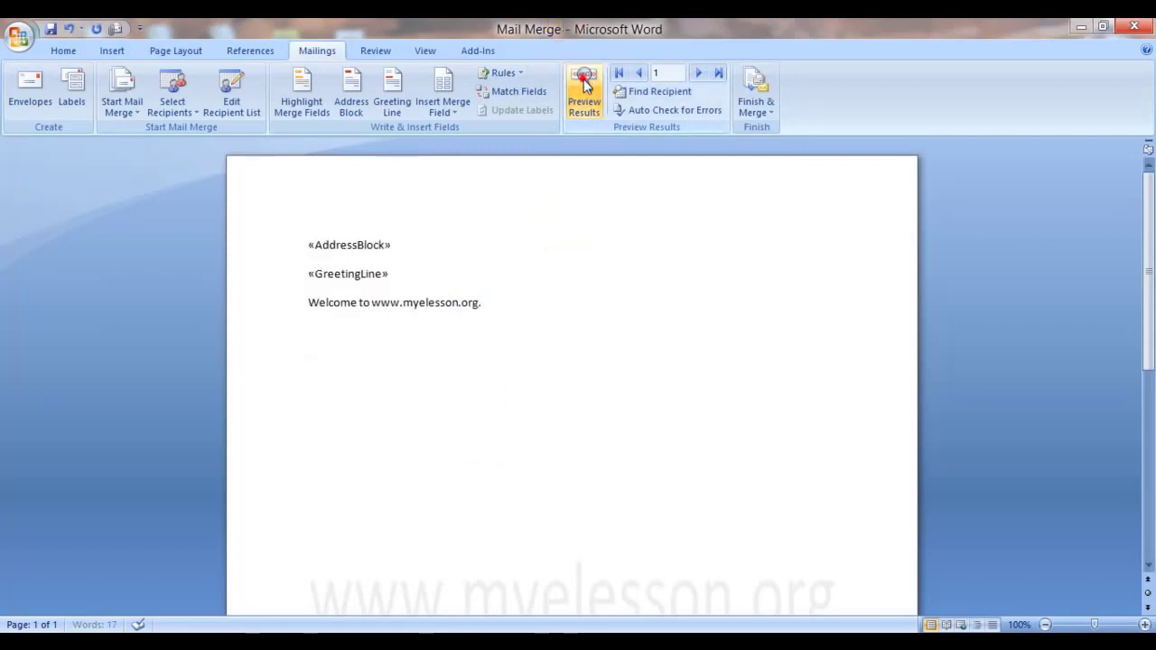
Step: Merge all records into individual editable letters in a new document, Letters1
left_click(755, 82)
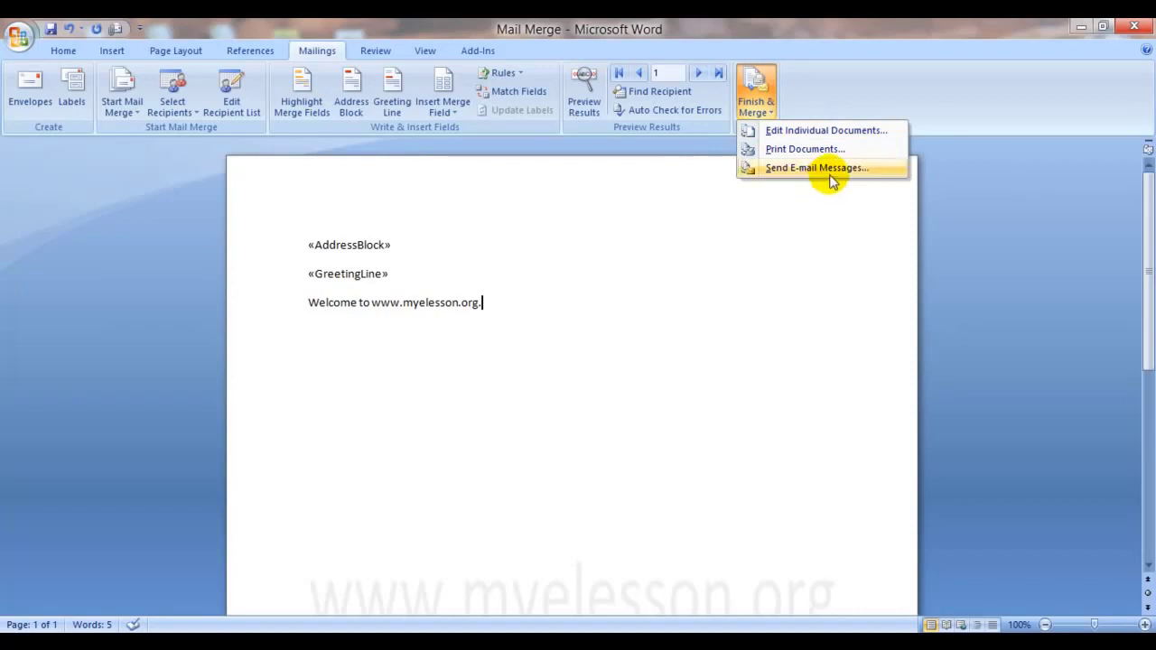
left_click(801, 132)
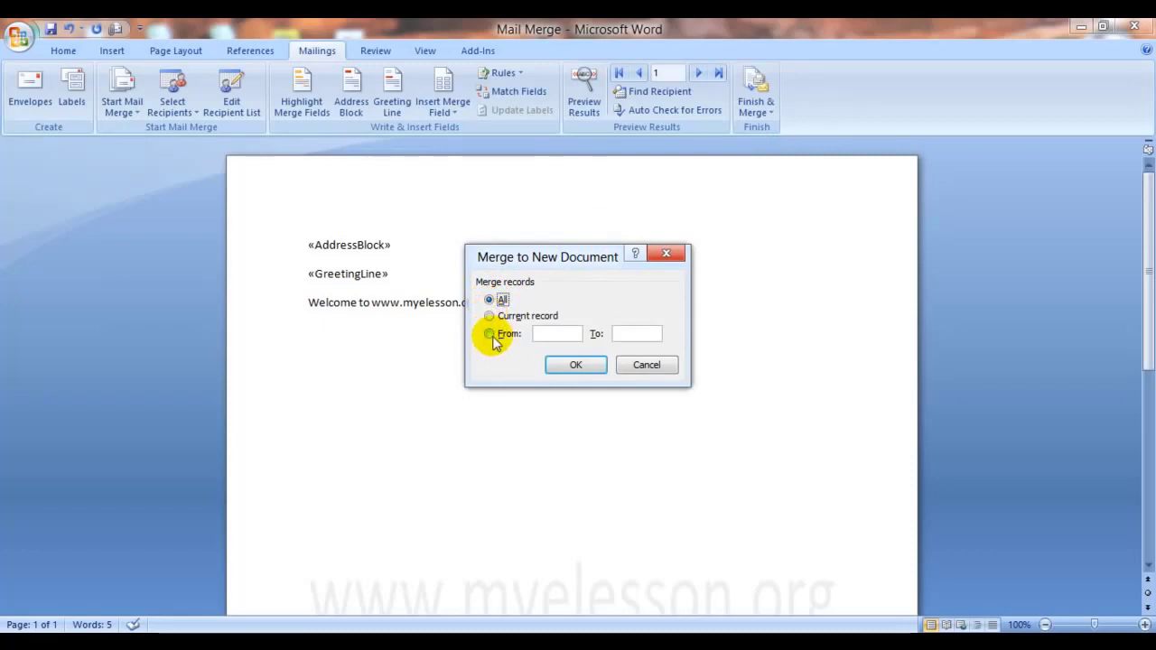
left_click(571, 368)
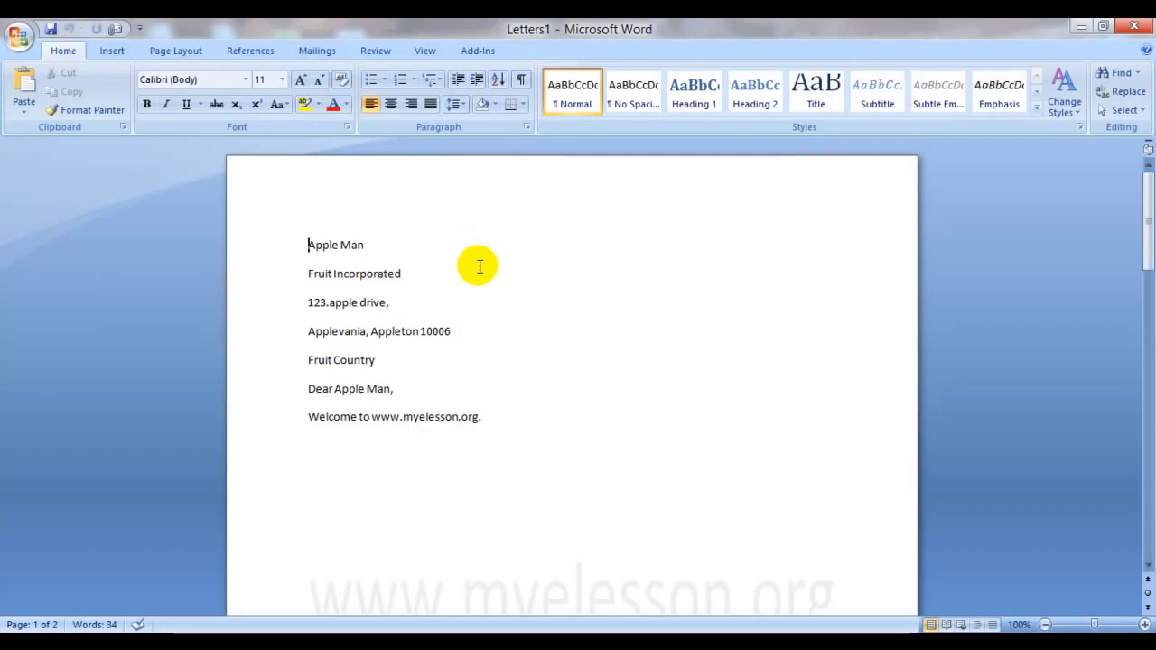
Step: Review both merged letters down to page 2, then close Letters1 without saving changes
key("Down")
key("Down")
key("Down")
key("Down")
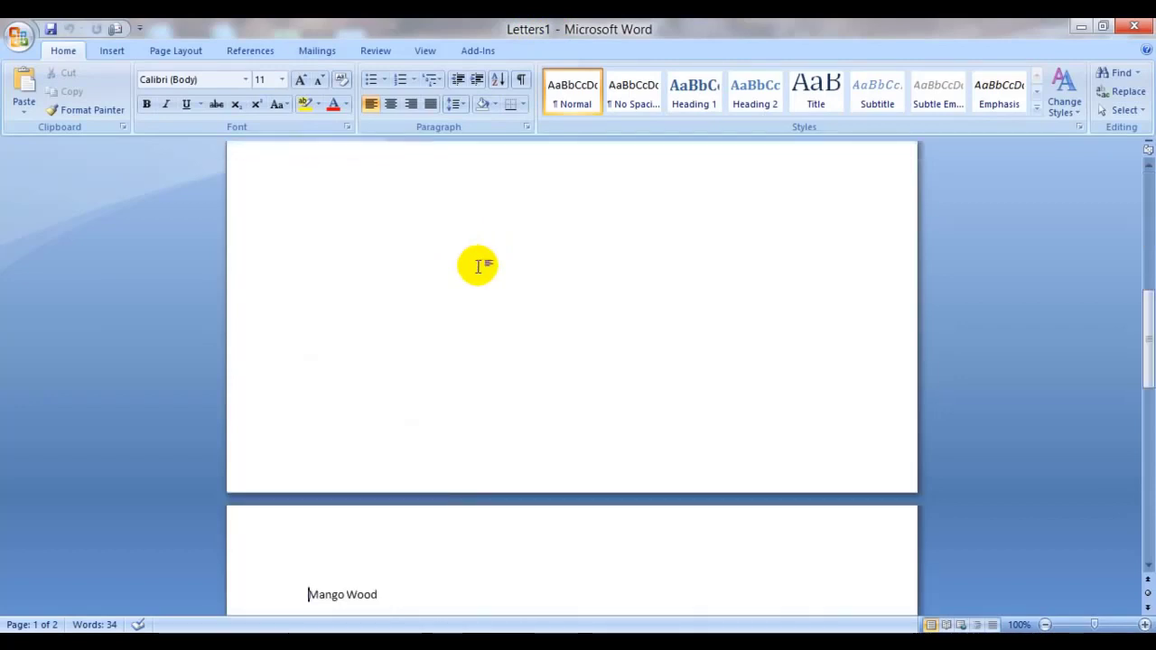
key("Down")
key("Down")
key("Down")
key("Down")
key("Down")
key("Down")
key("Down")
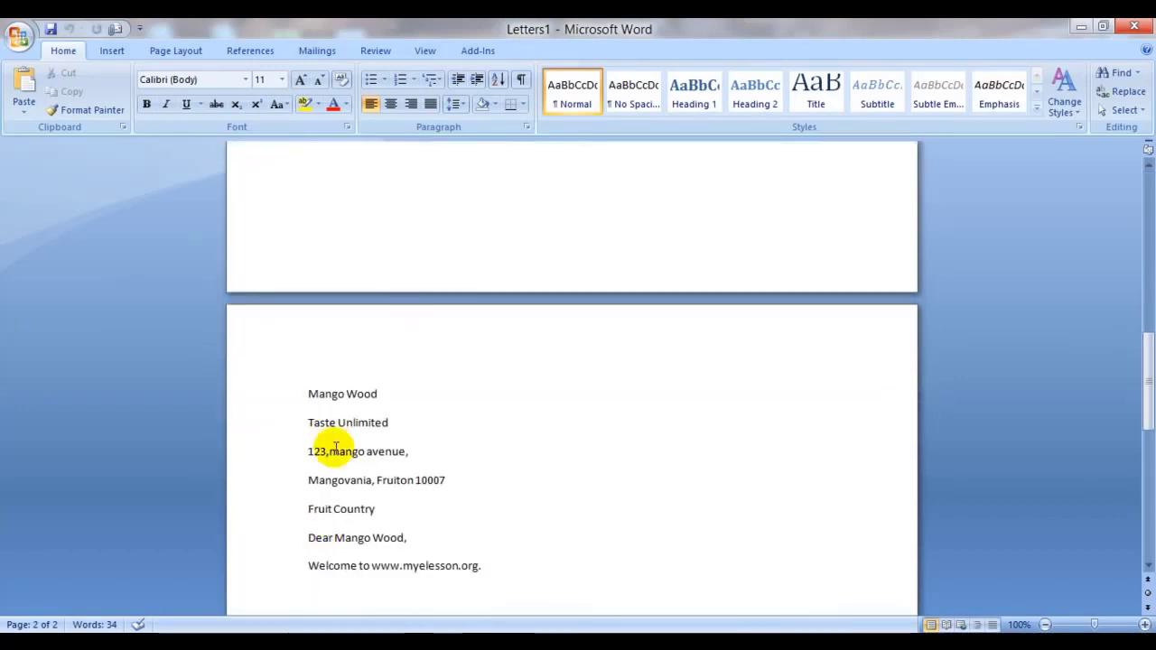
mouse_move(1149, 390)
left_mouse_down()
mouse_move(1149, 429)
mouse_move(1147, 183)
left_mouse_up()
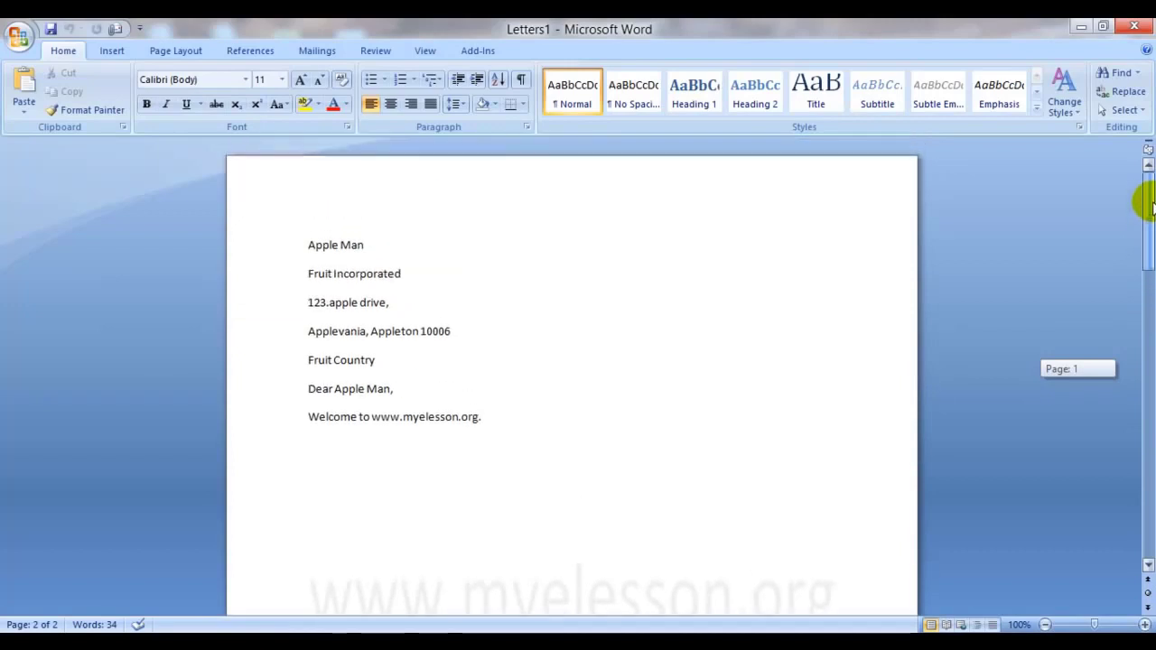
left_click(821, 350)
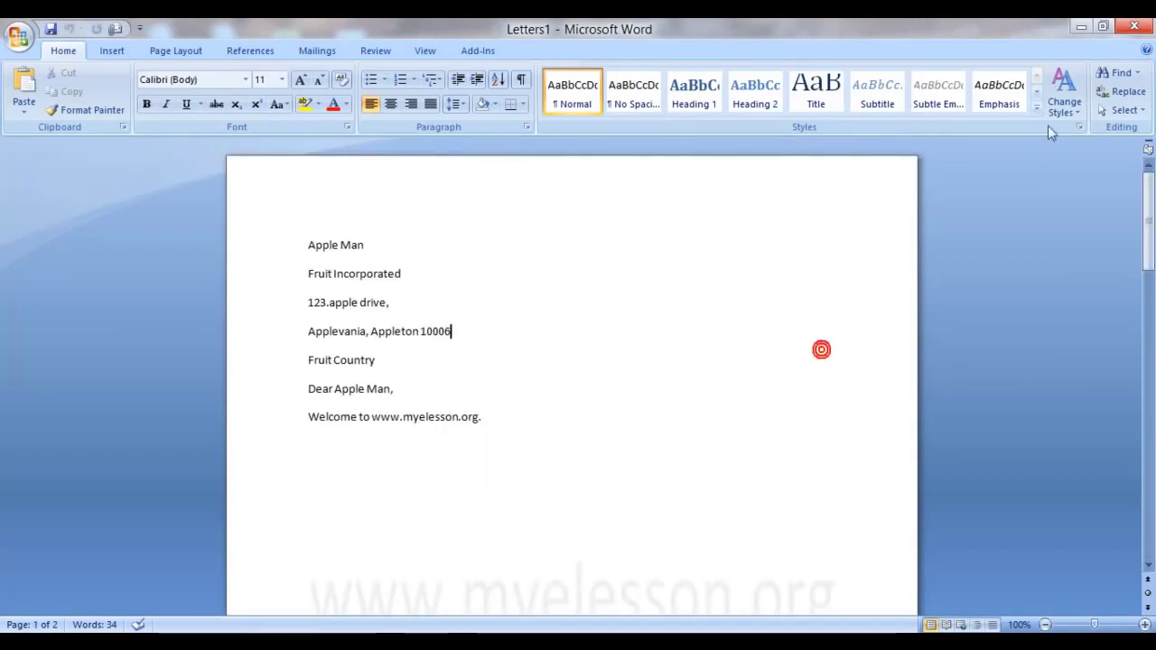
left_click(1135, 28)
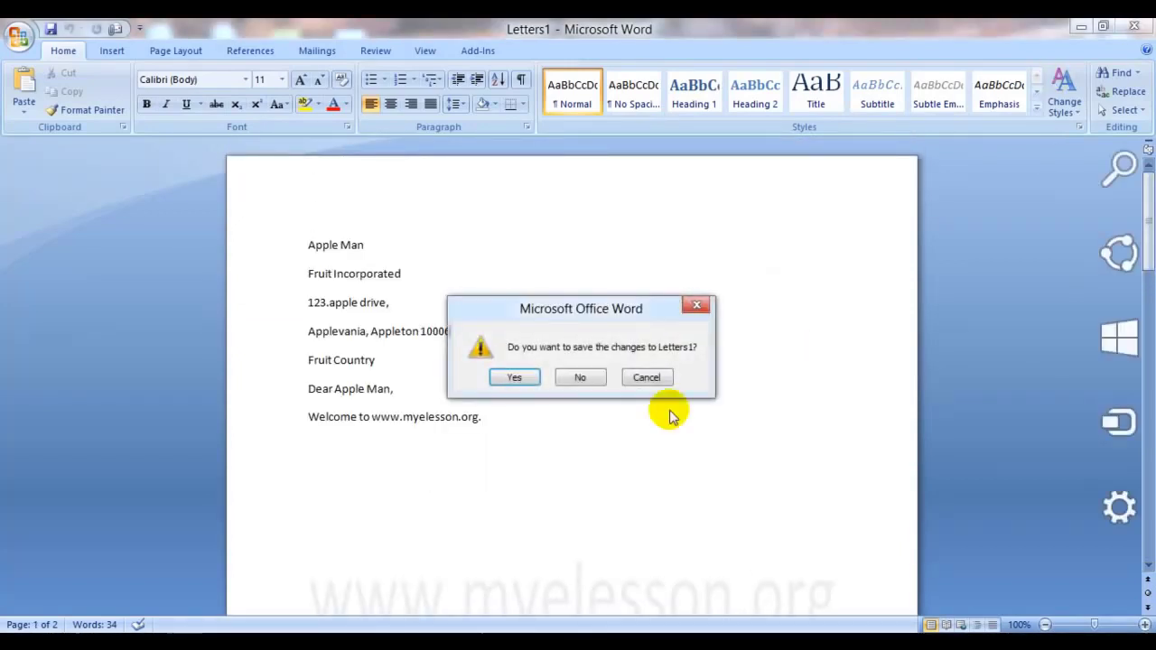
left_click(581, 377)
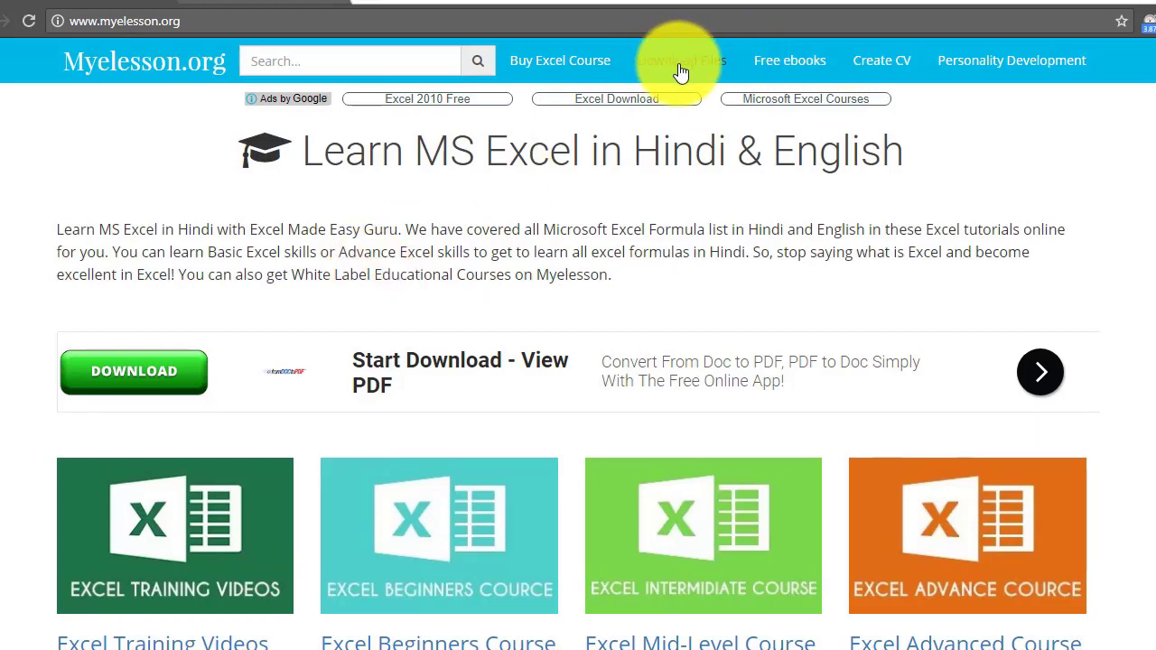
Step: Switch to the '10 Most Used Excel Formula' YouTube tab and browse its description and comments
left_click(231, 5)
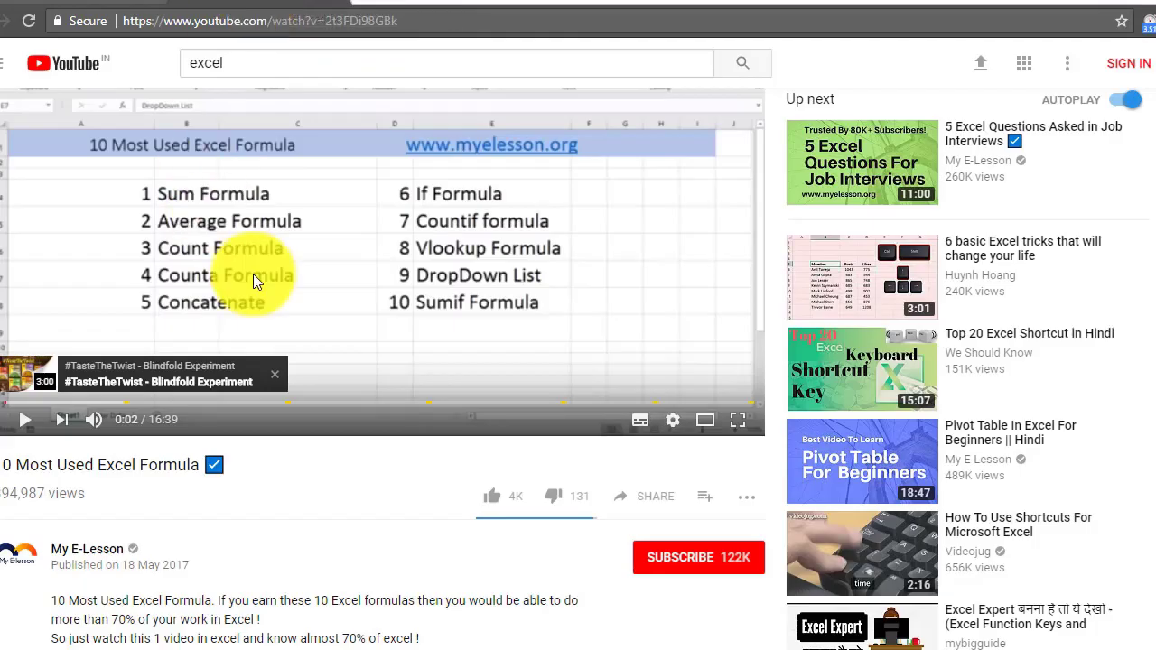
scroll(284, 464, "down", 2)
scroll(283, 463, "down", 1)
scroll(284, 463, "down", 2)
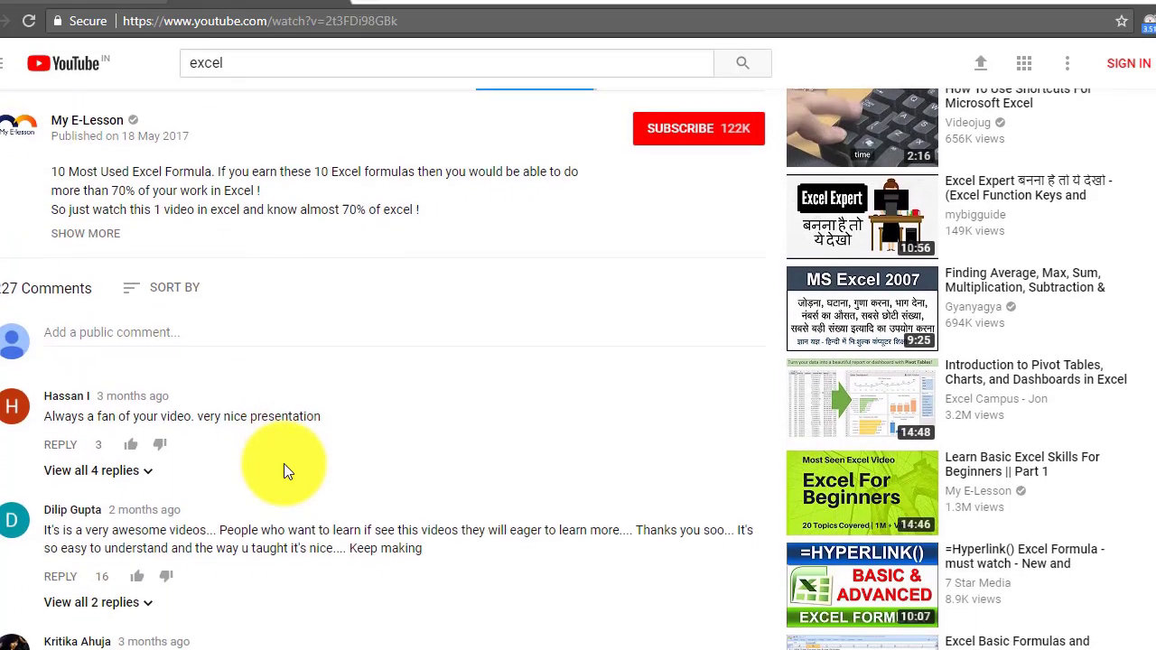
scroll(284, 464, "down", 1)
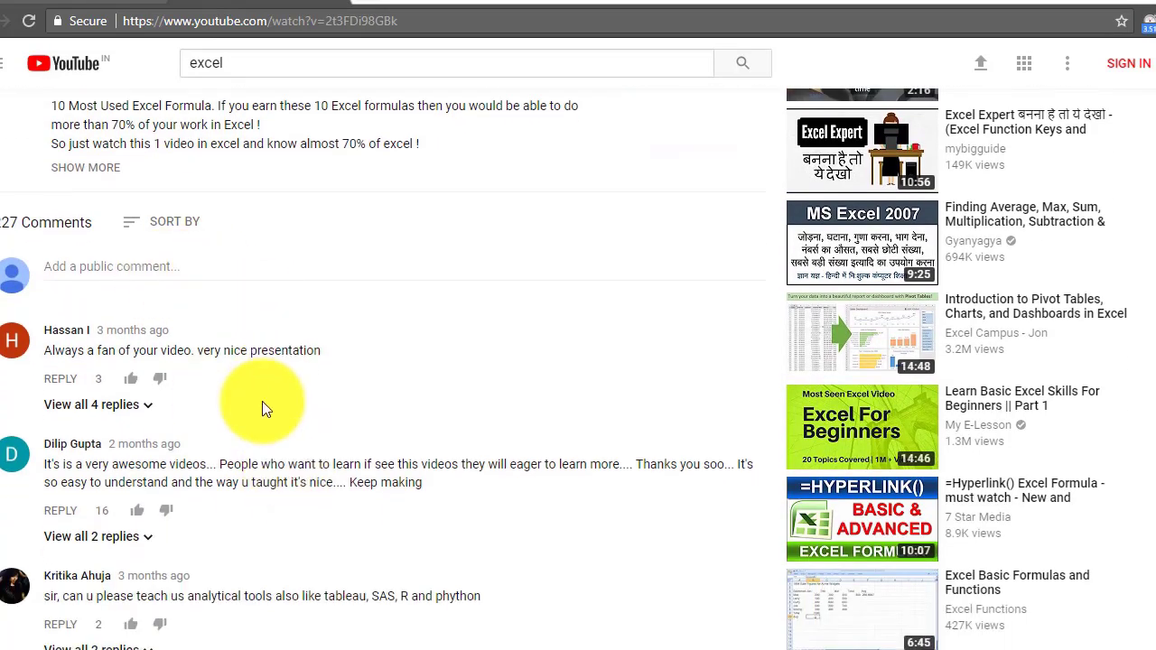
scroll(262, 403, "down", 1)
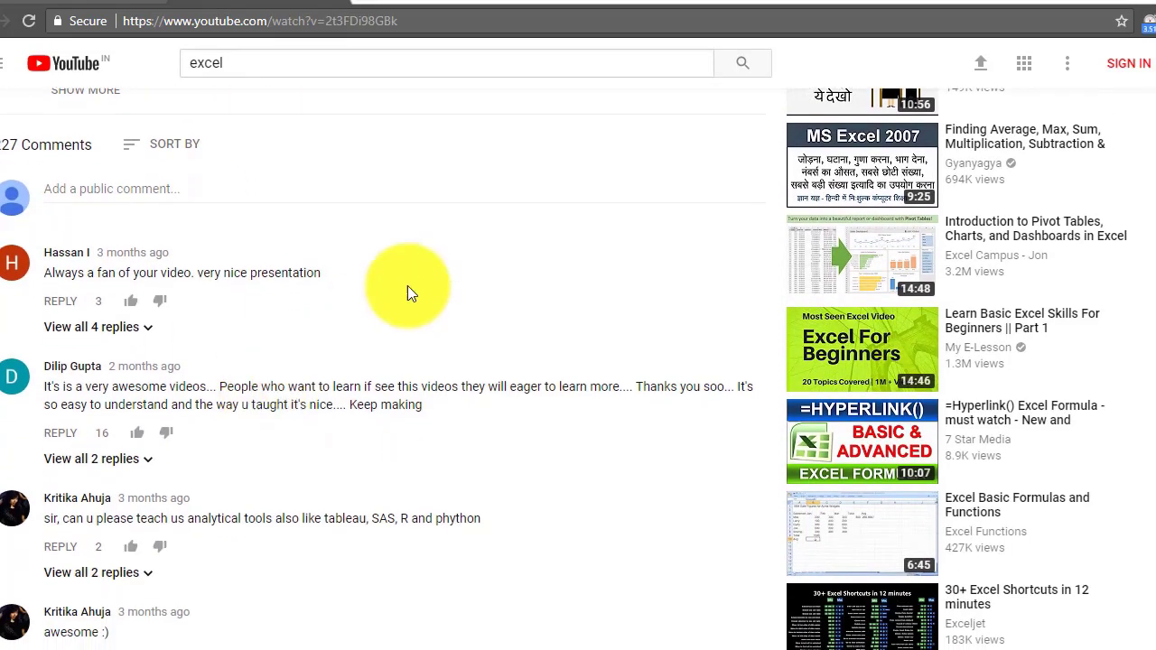
scroll(432, 272, "up", 3)
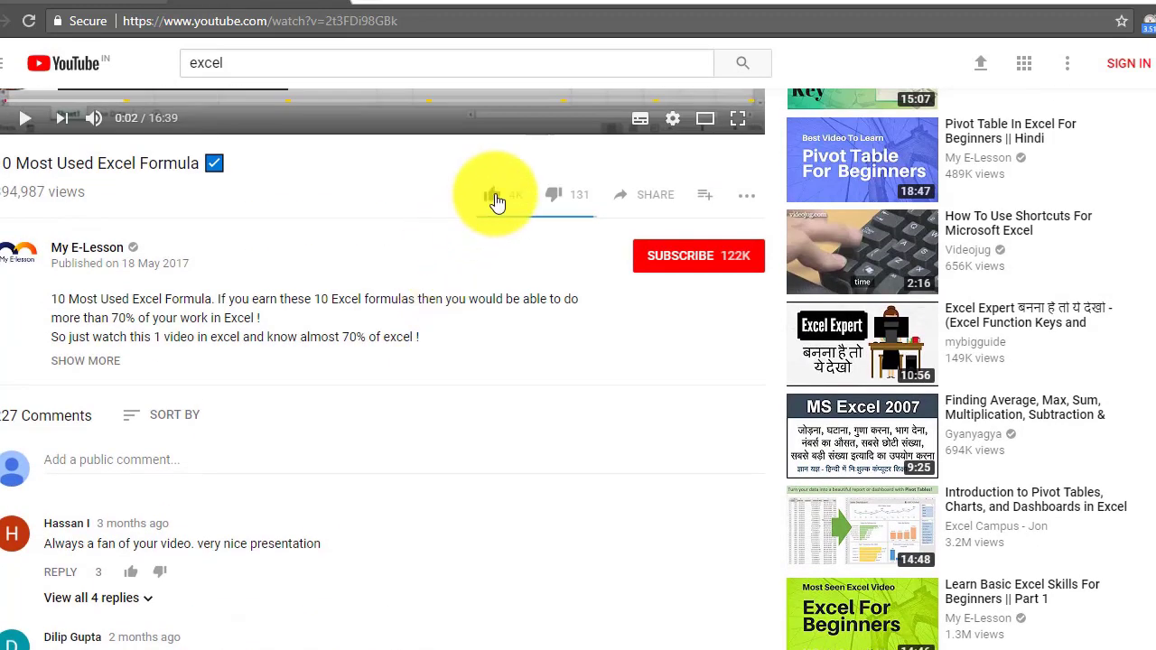
scroll(501, 361, "up", 2)
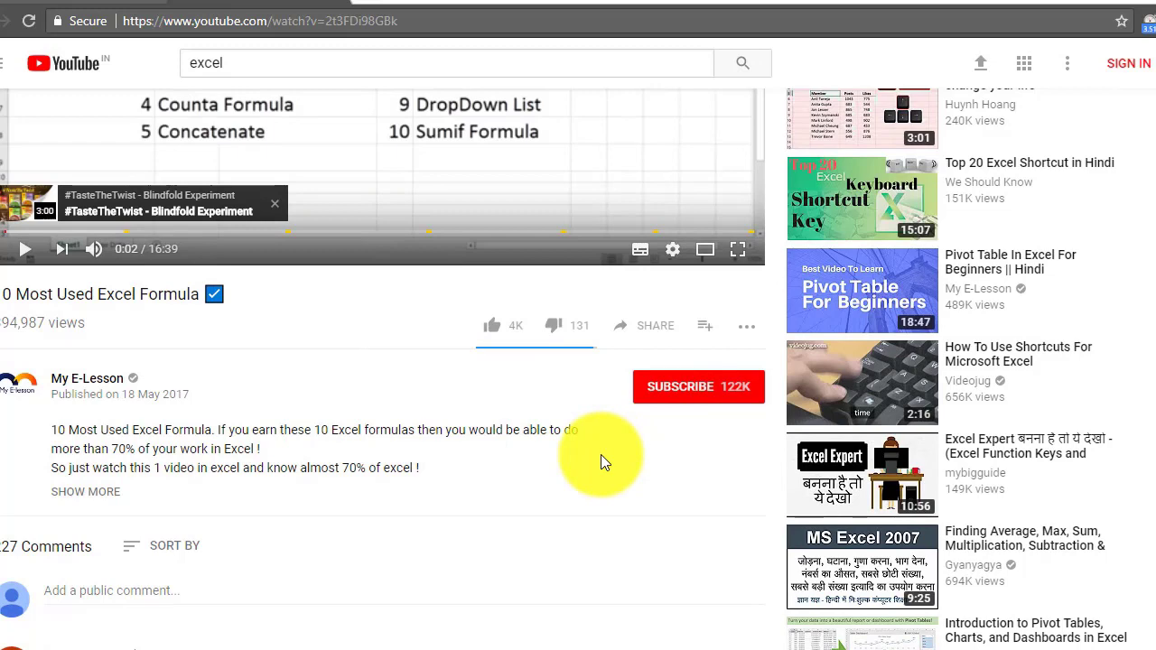
scroll(601, 457, "down", 3)
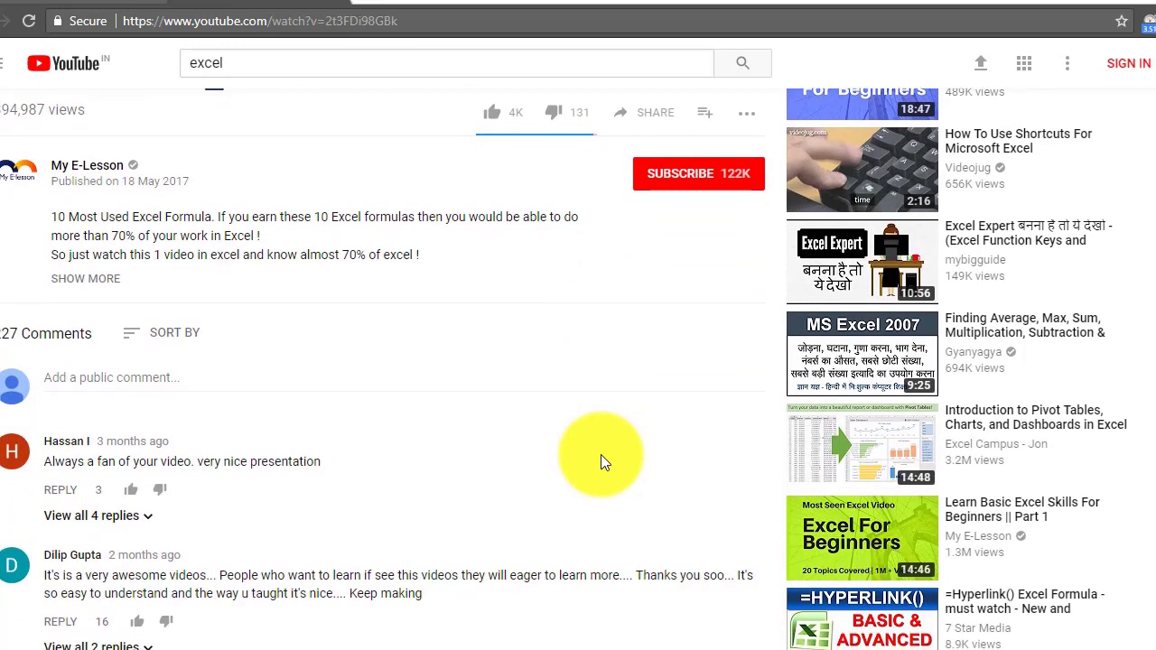